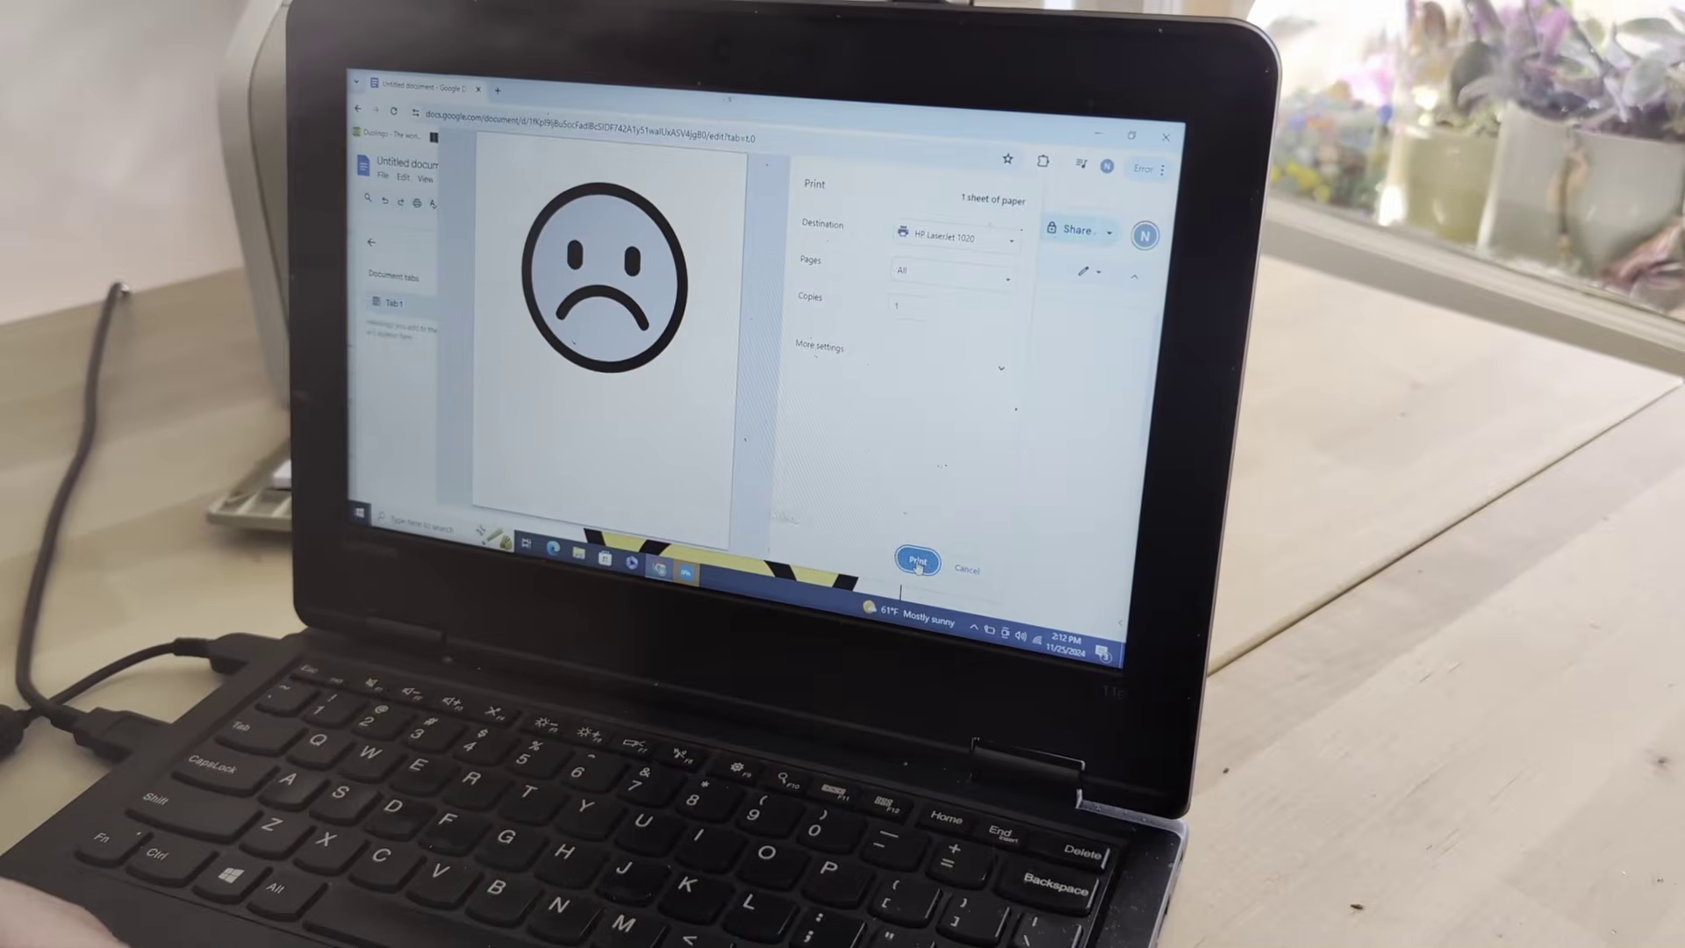
- Send the sad-face document to the printer from Chrome's print dialog
{"action": "right_click", "coordinate": [917, 566]}
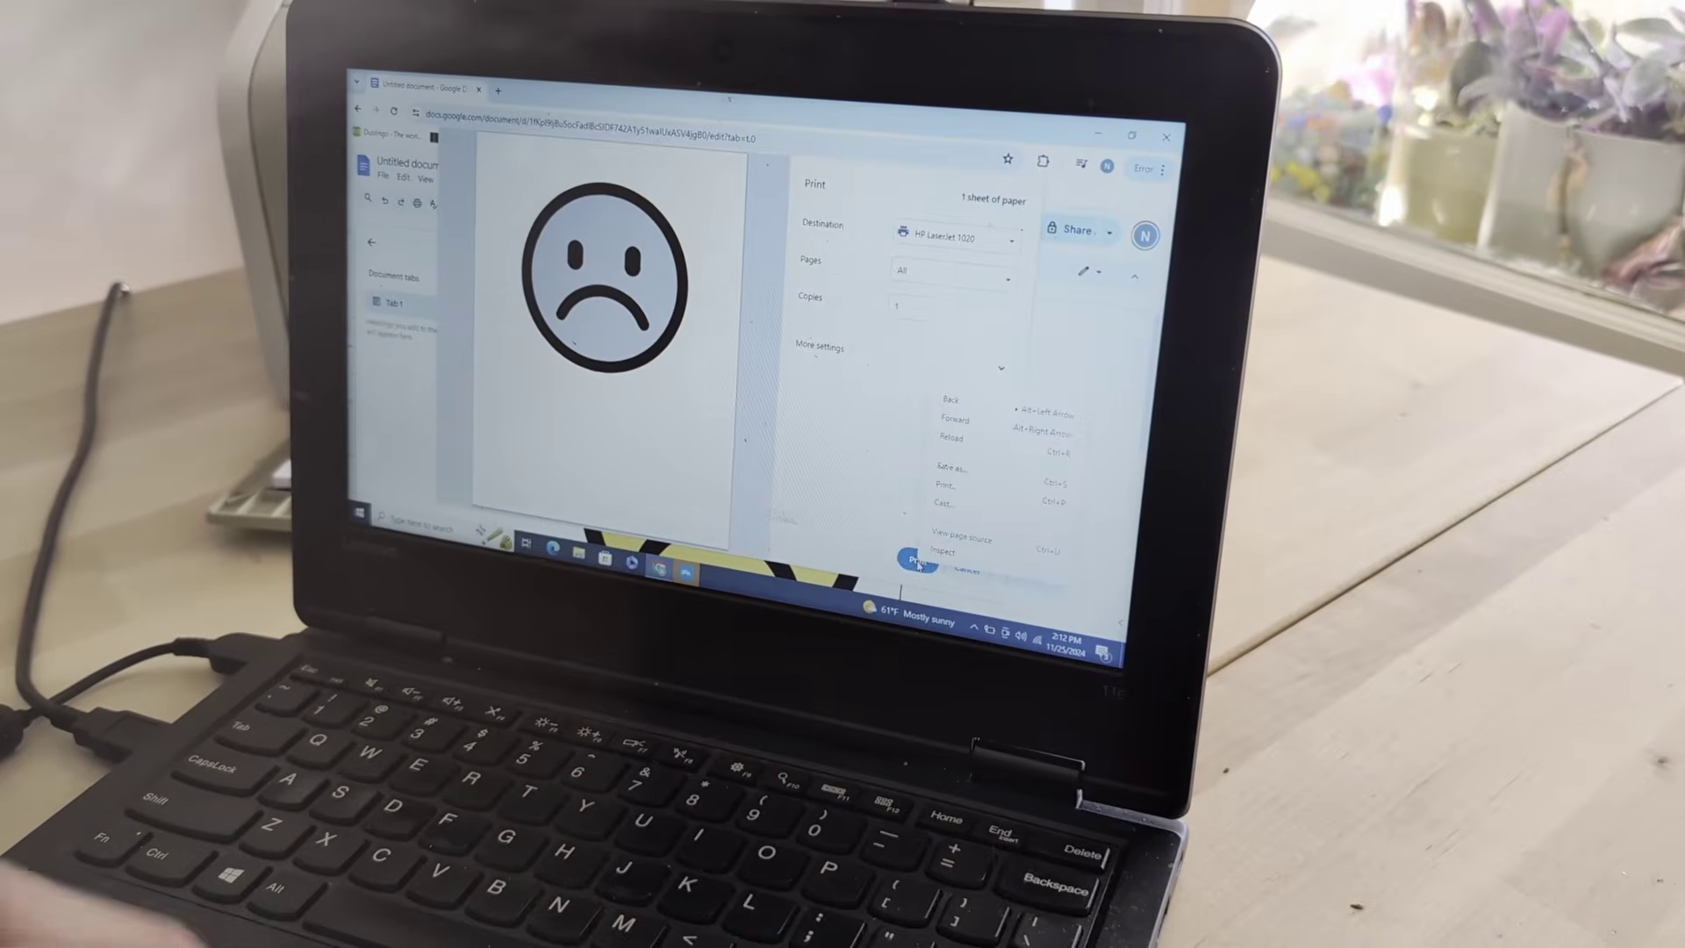
{"action": "left_click", "coordinate": [915, 561]}
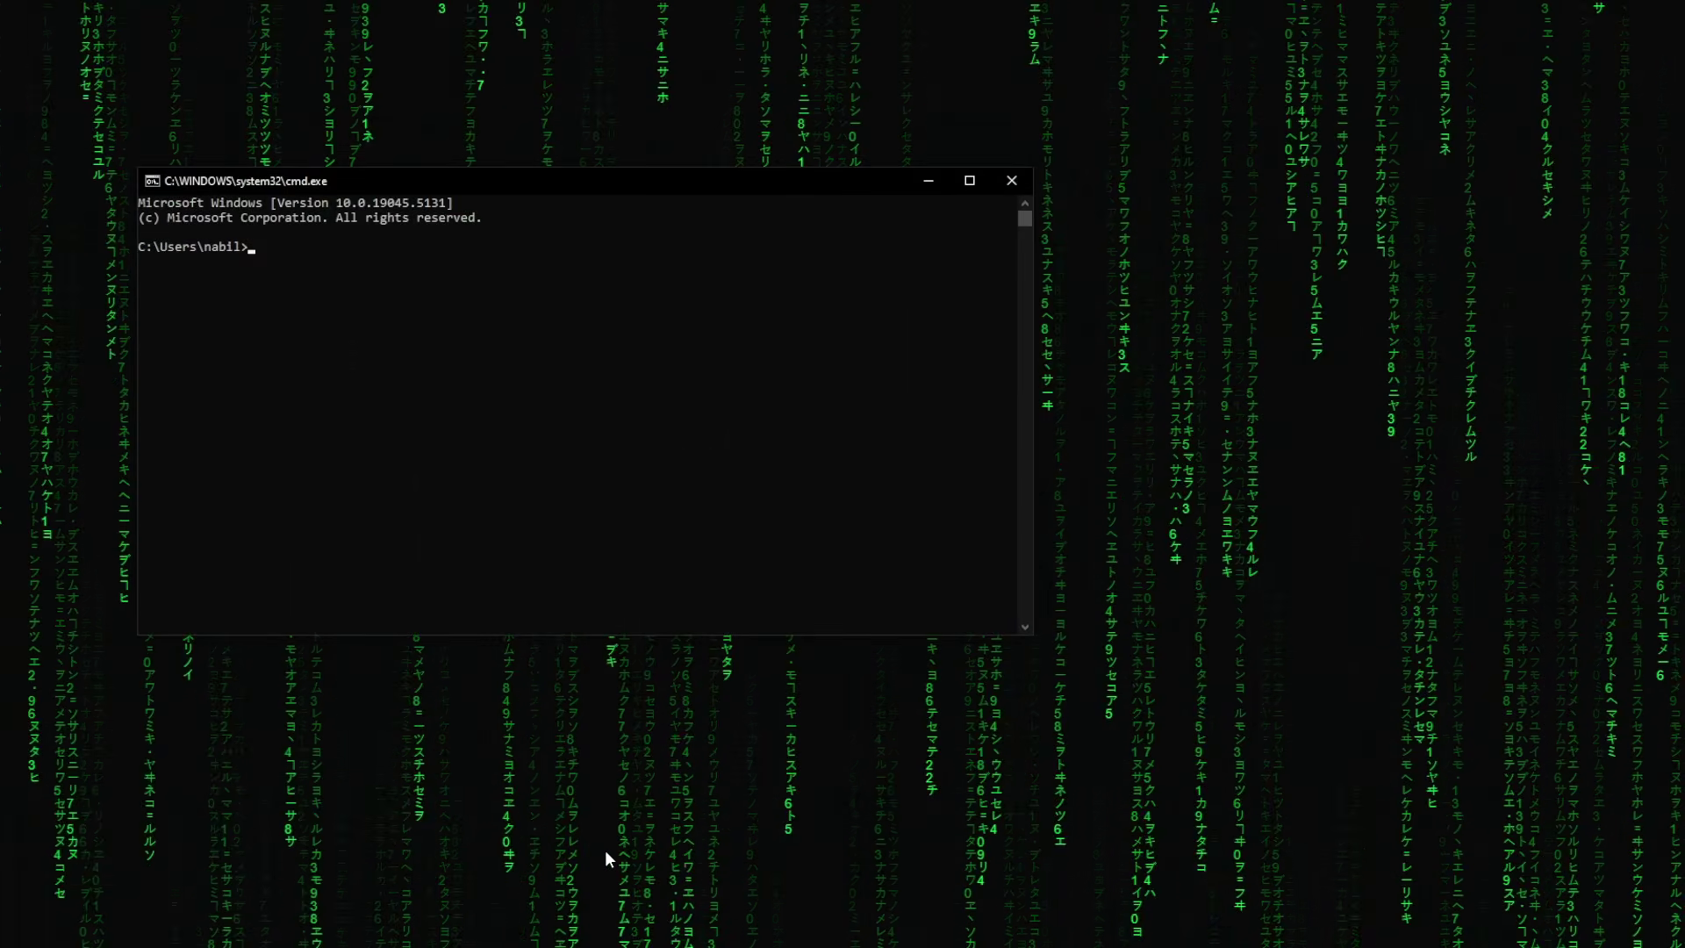
{"action": "left_click", "coordinate": [968, 180]}
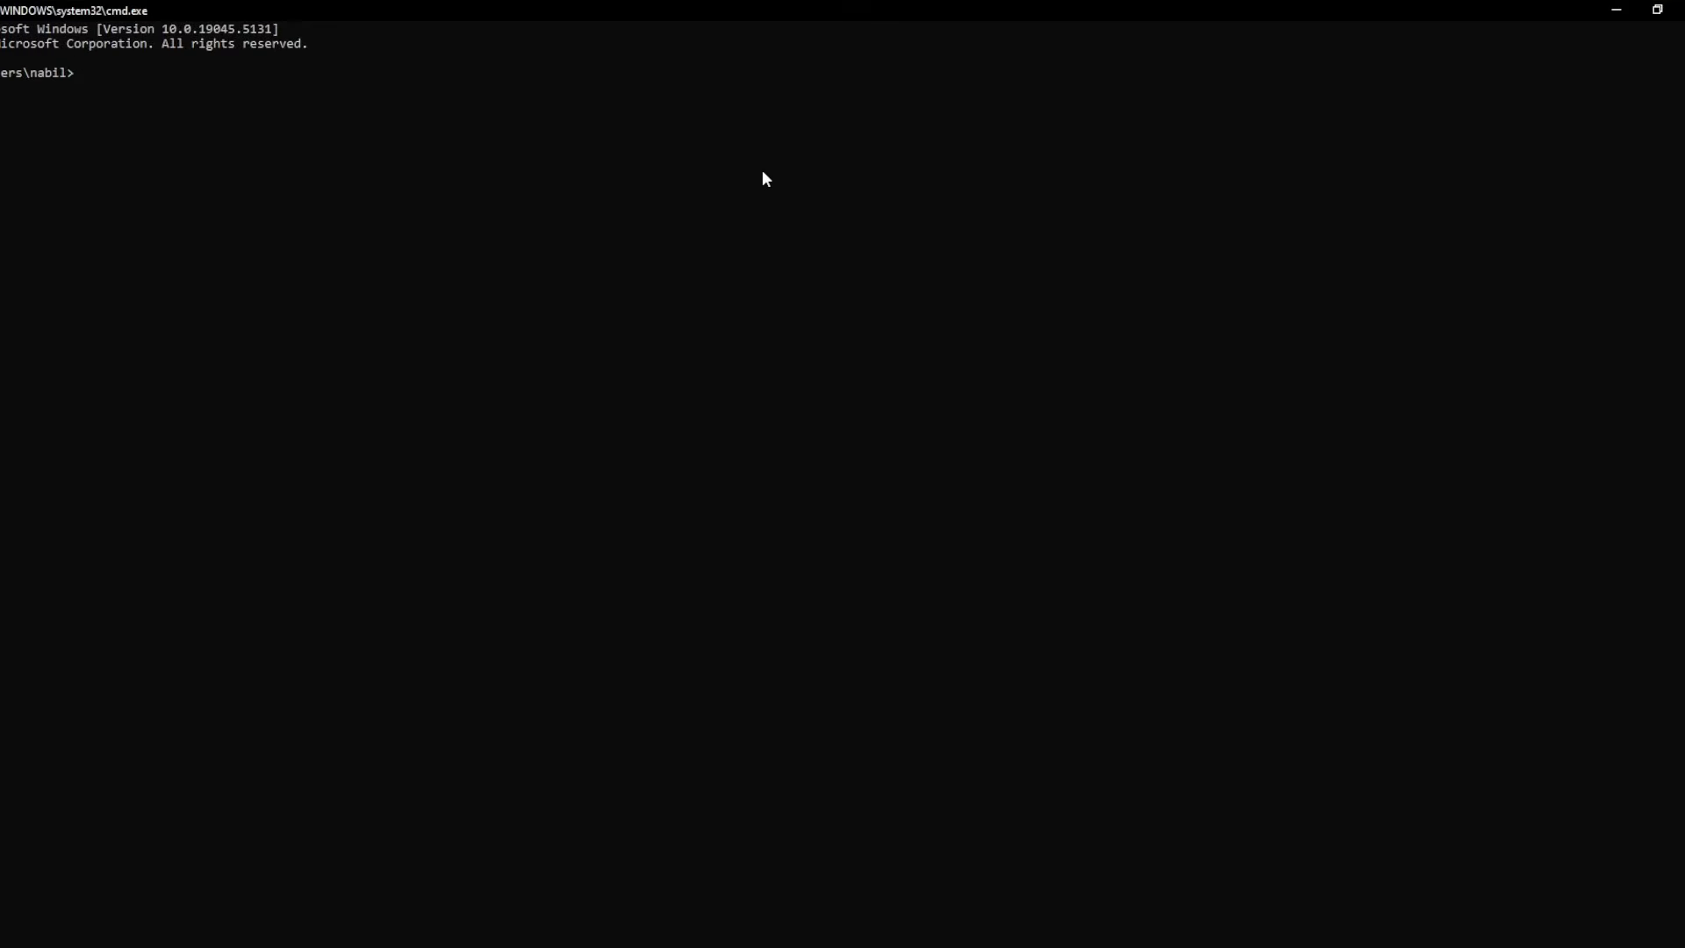
{"action": "type", "text": "ssh"}
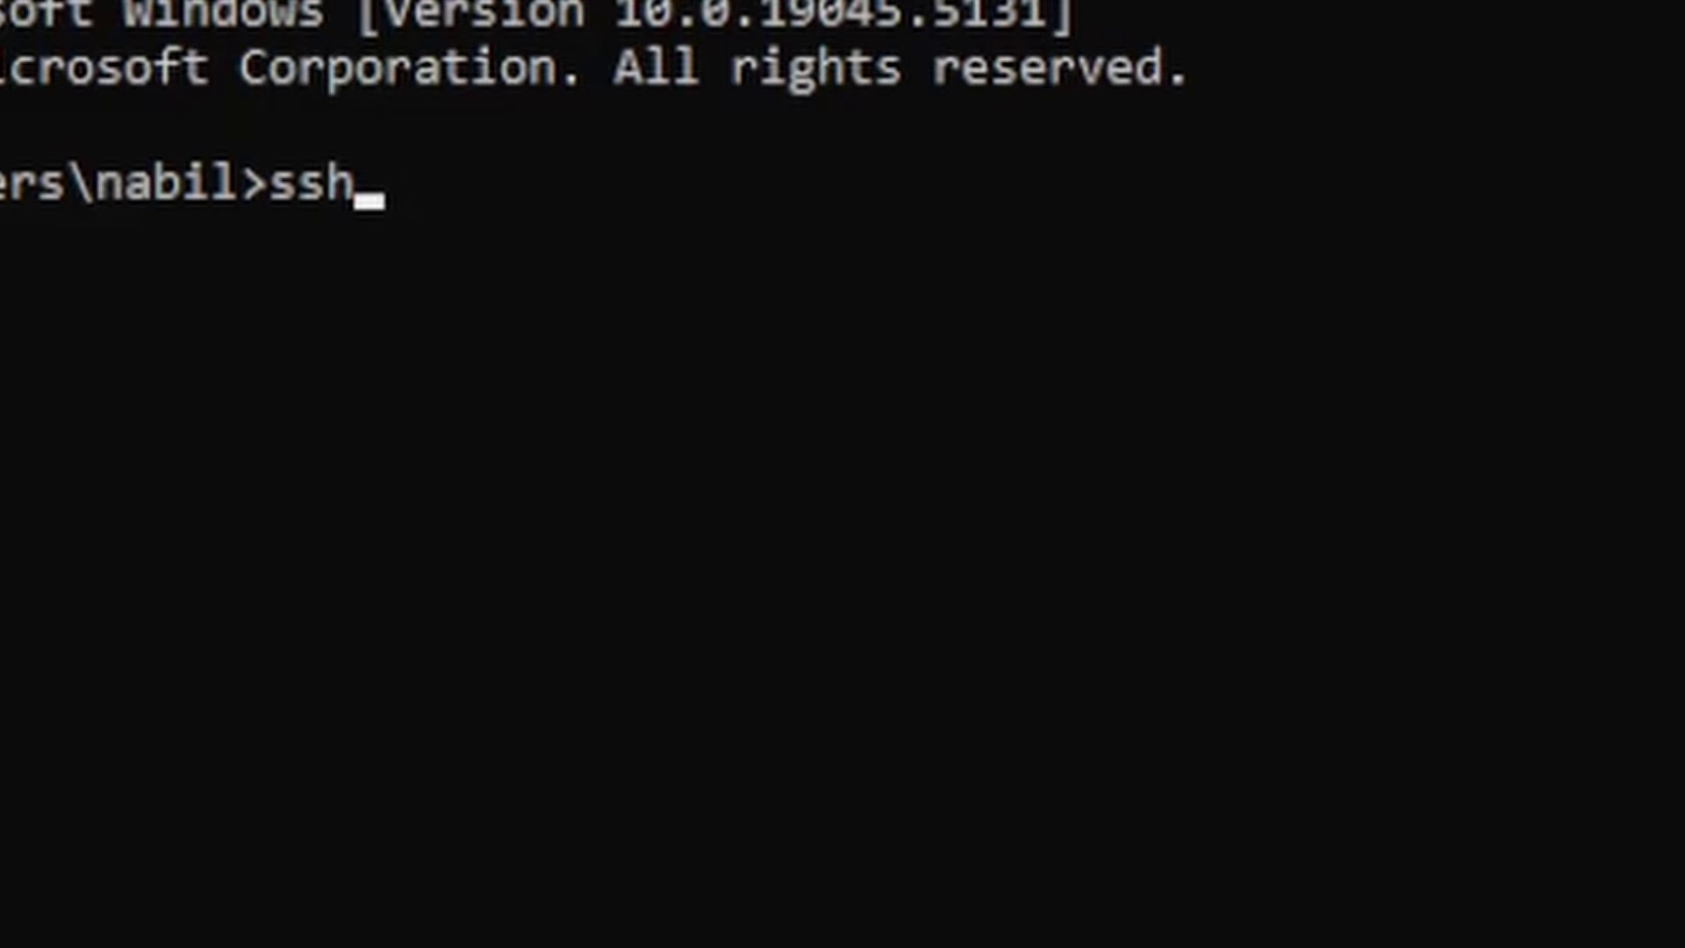
{"action": "type", "text": " pi"}
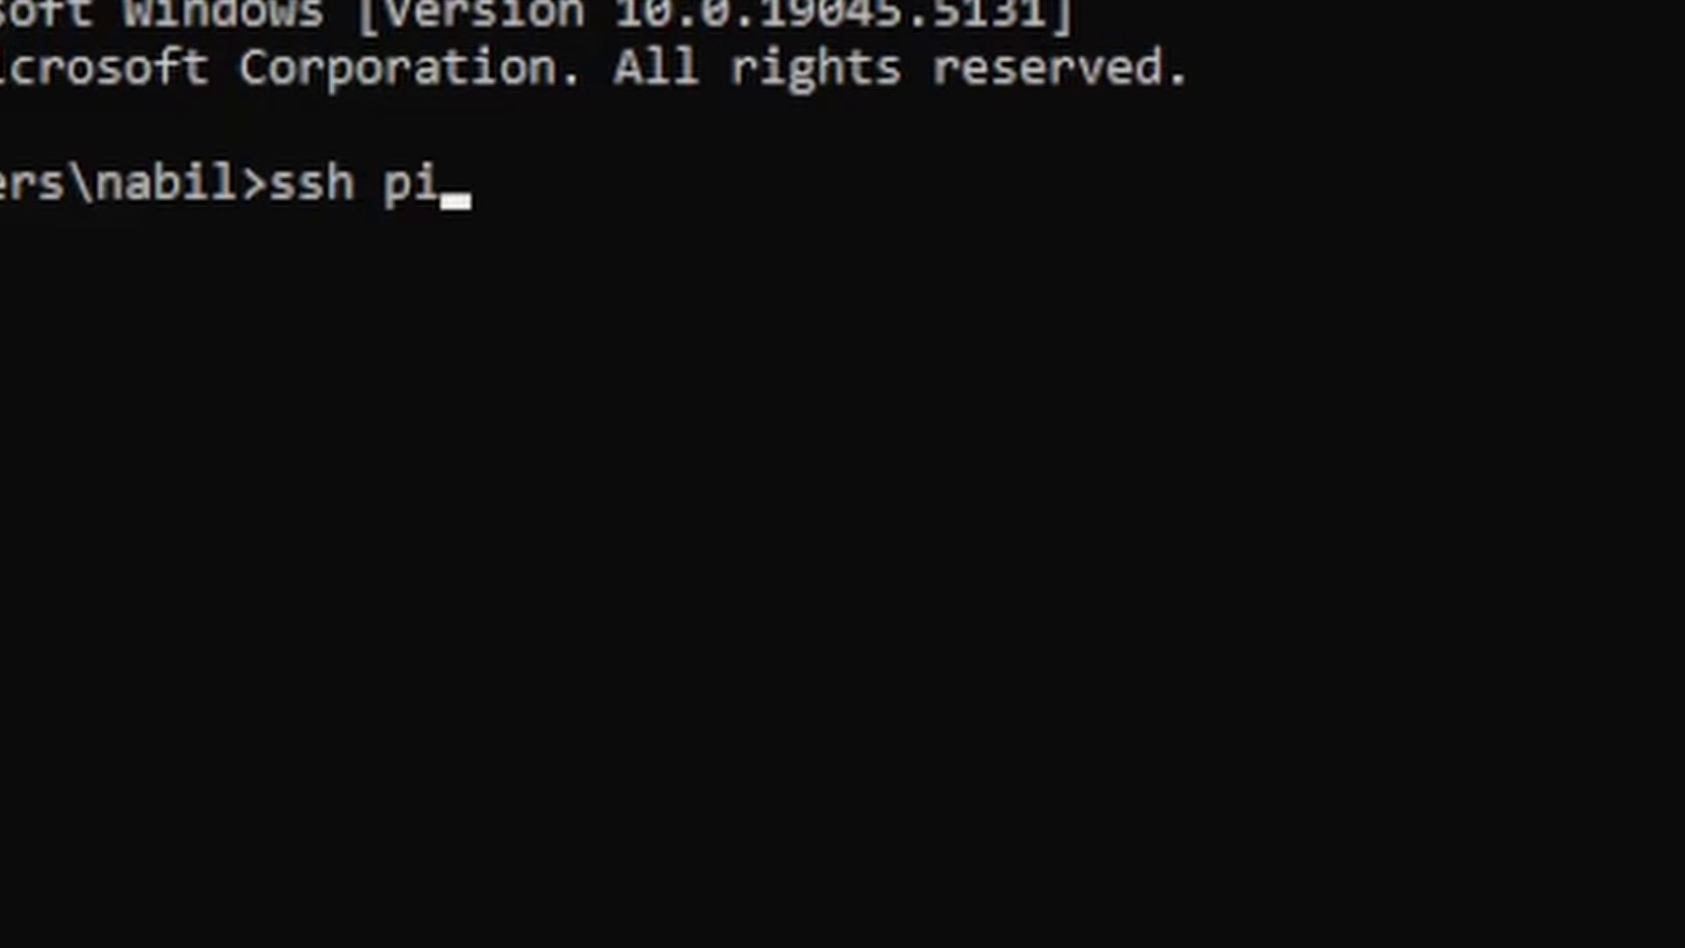
{"action": "type", "text": "@"}
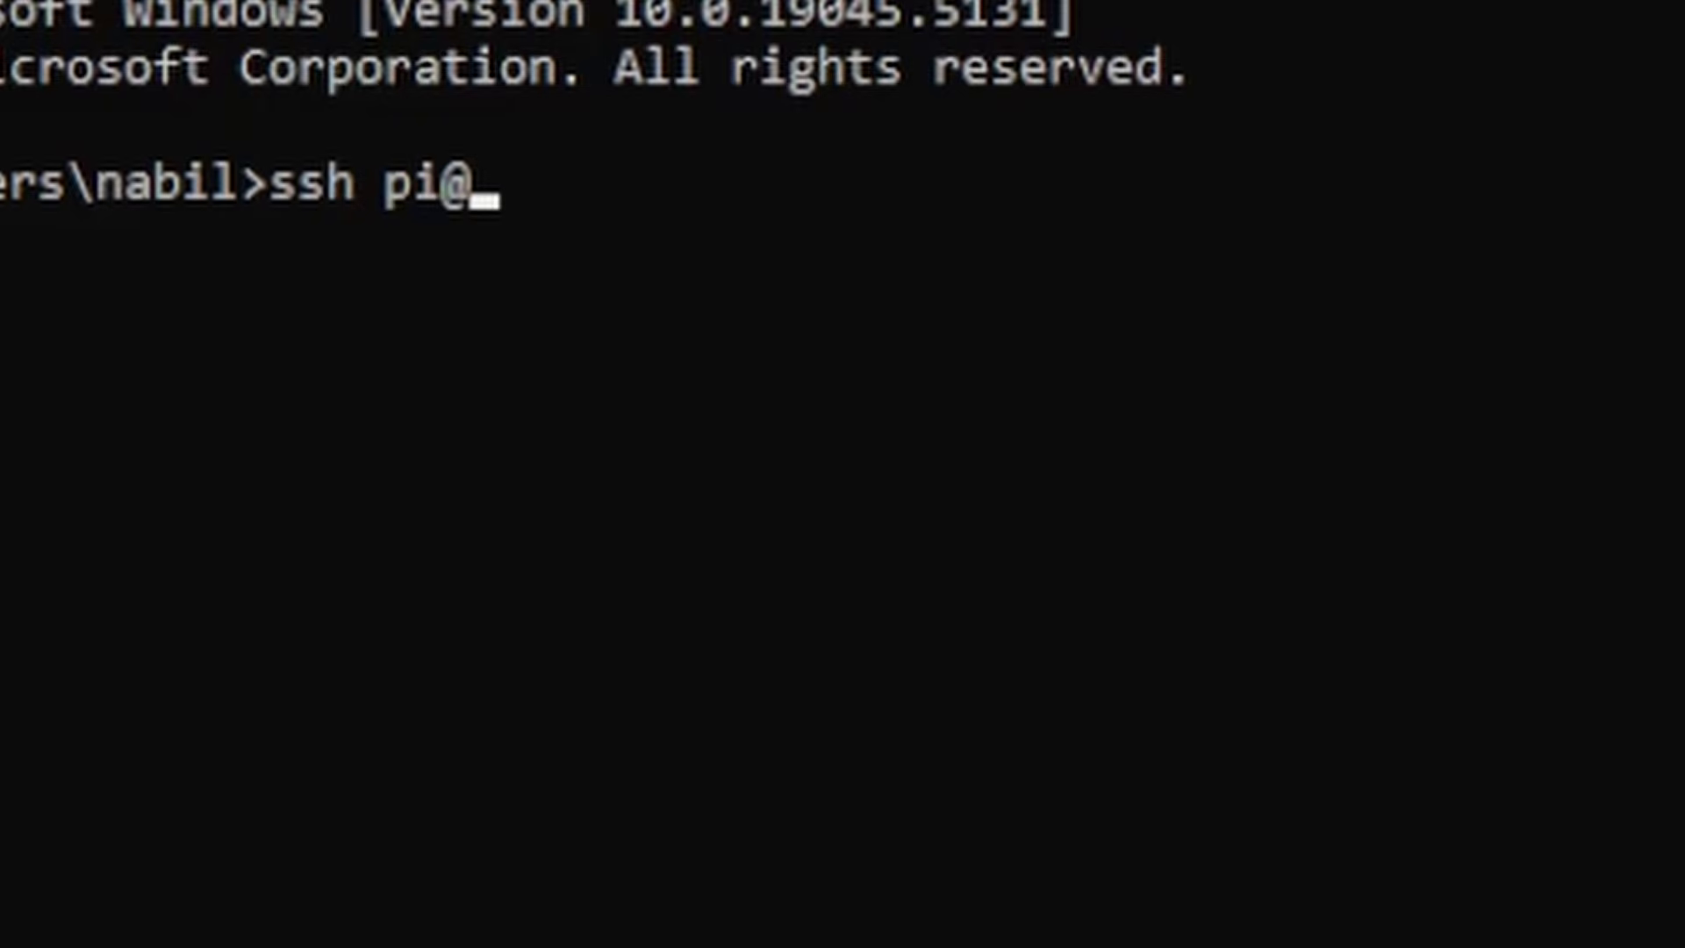
{"action": "type", "text": "T"}
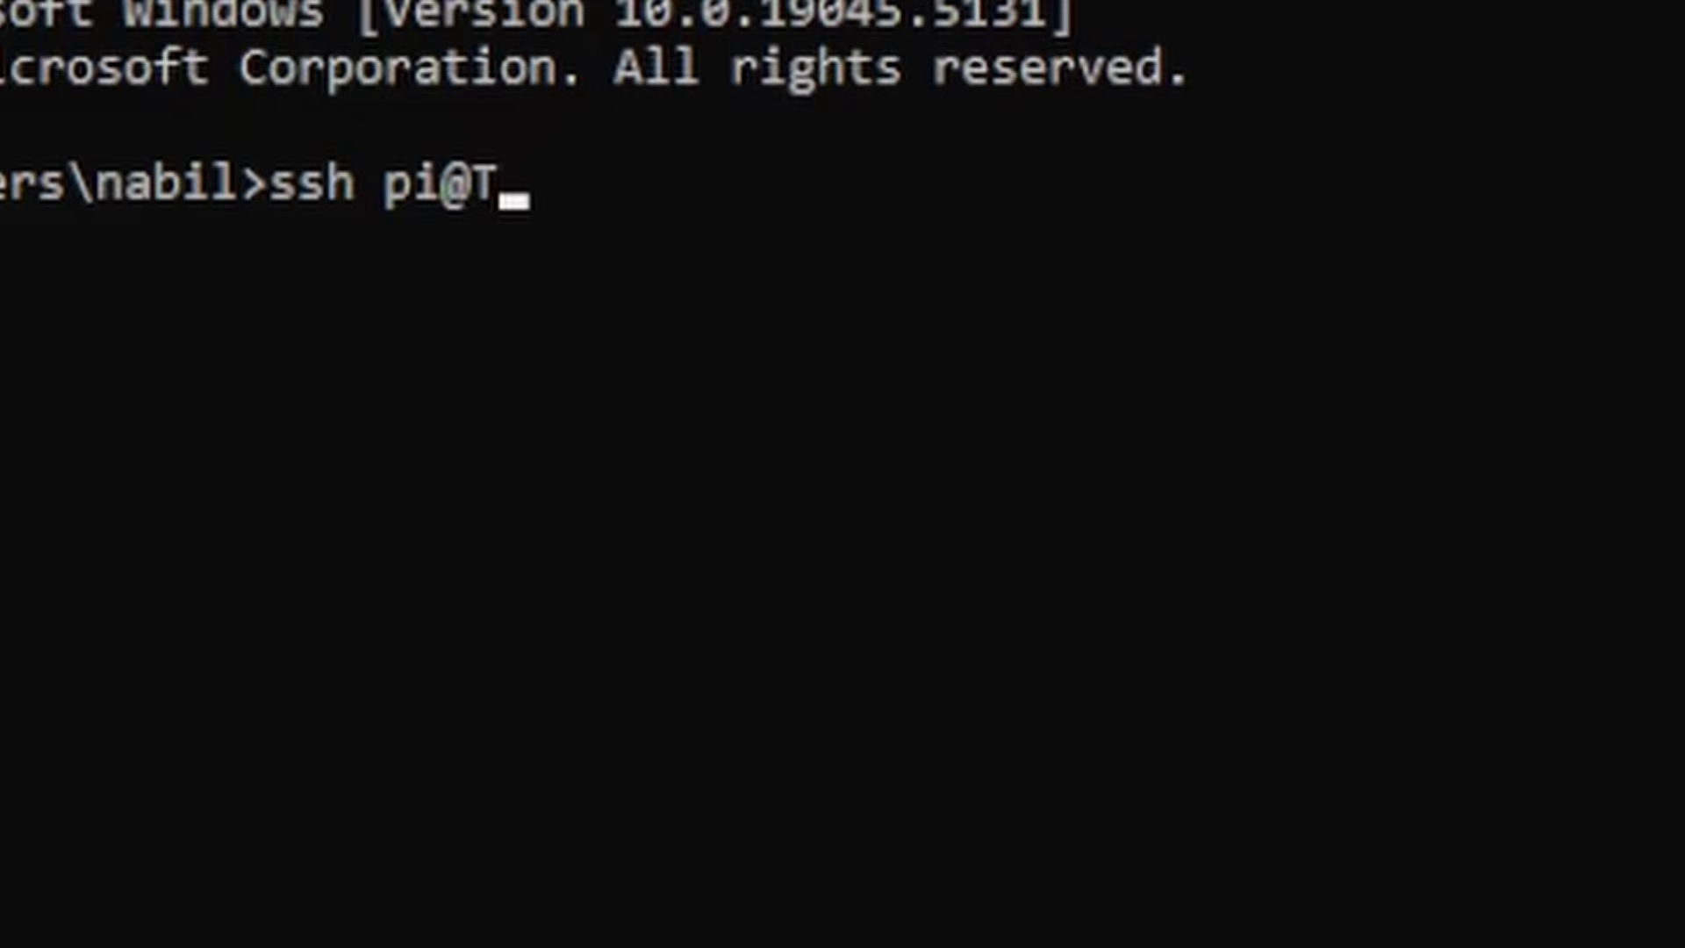
{"action": "type", "text": "heTechFell"}
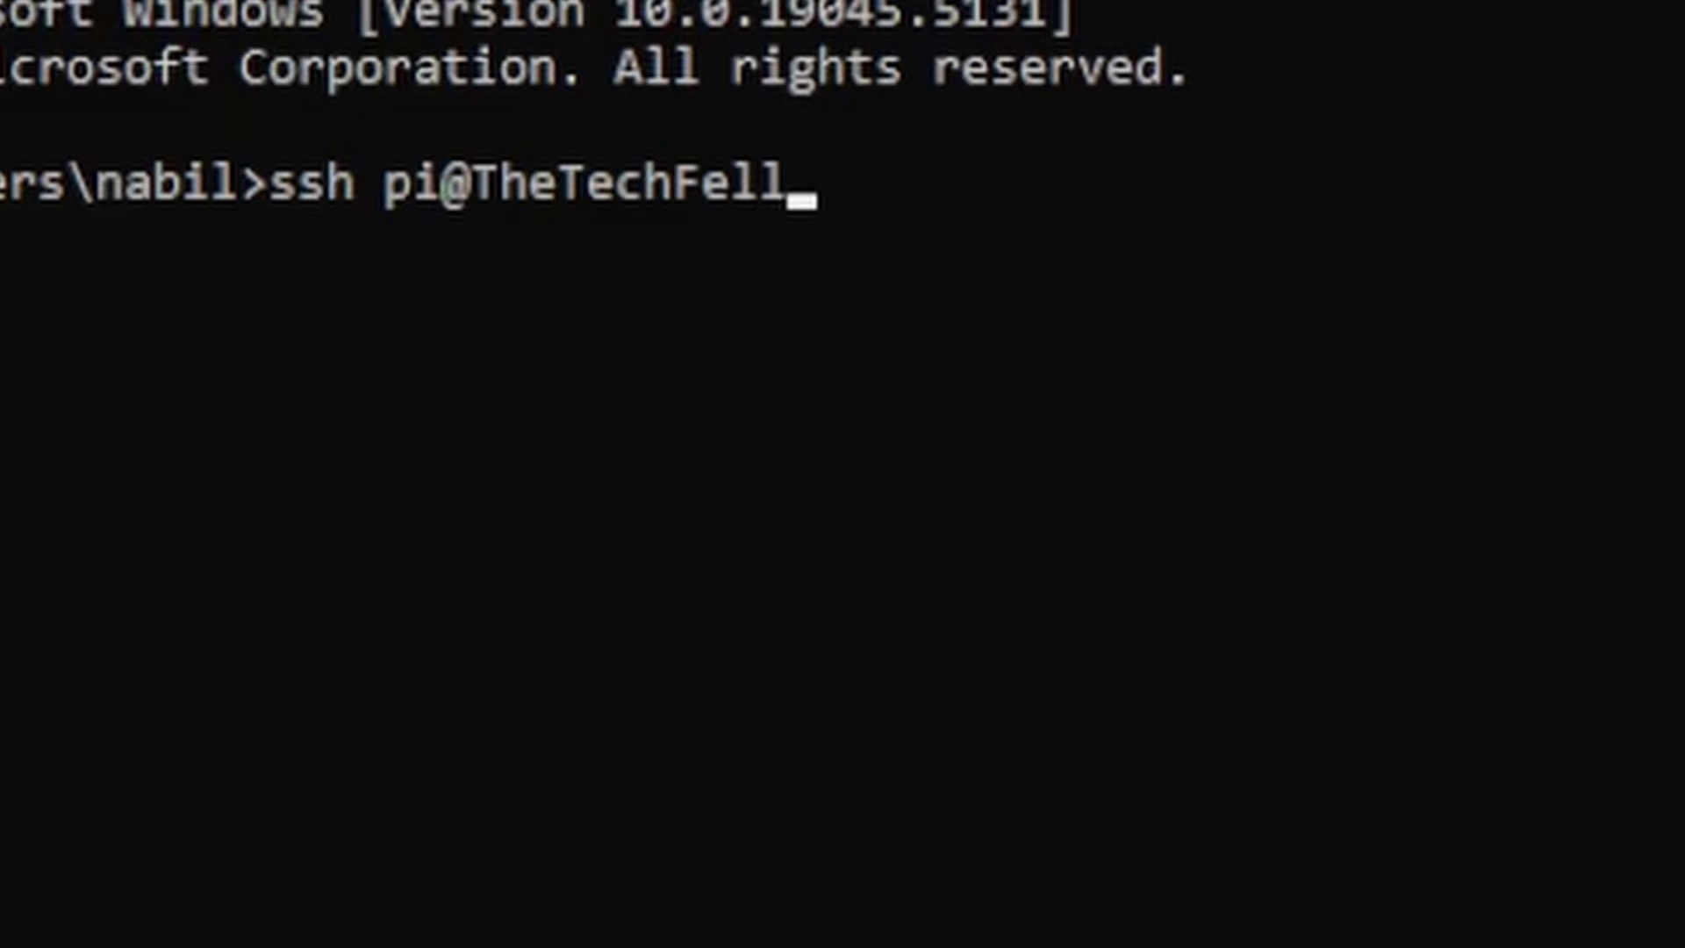
{"action": "type", "text": "as.loc"}
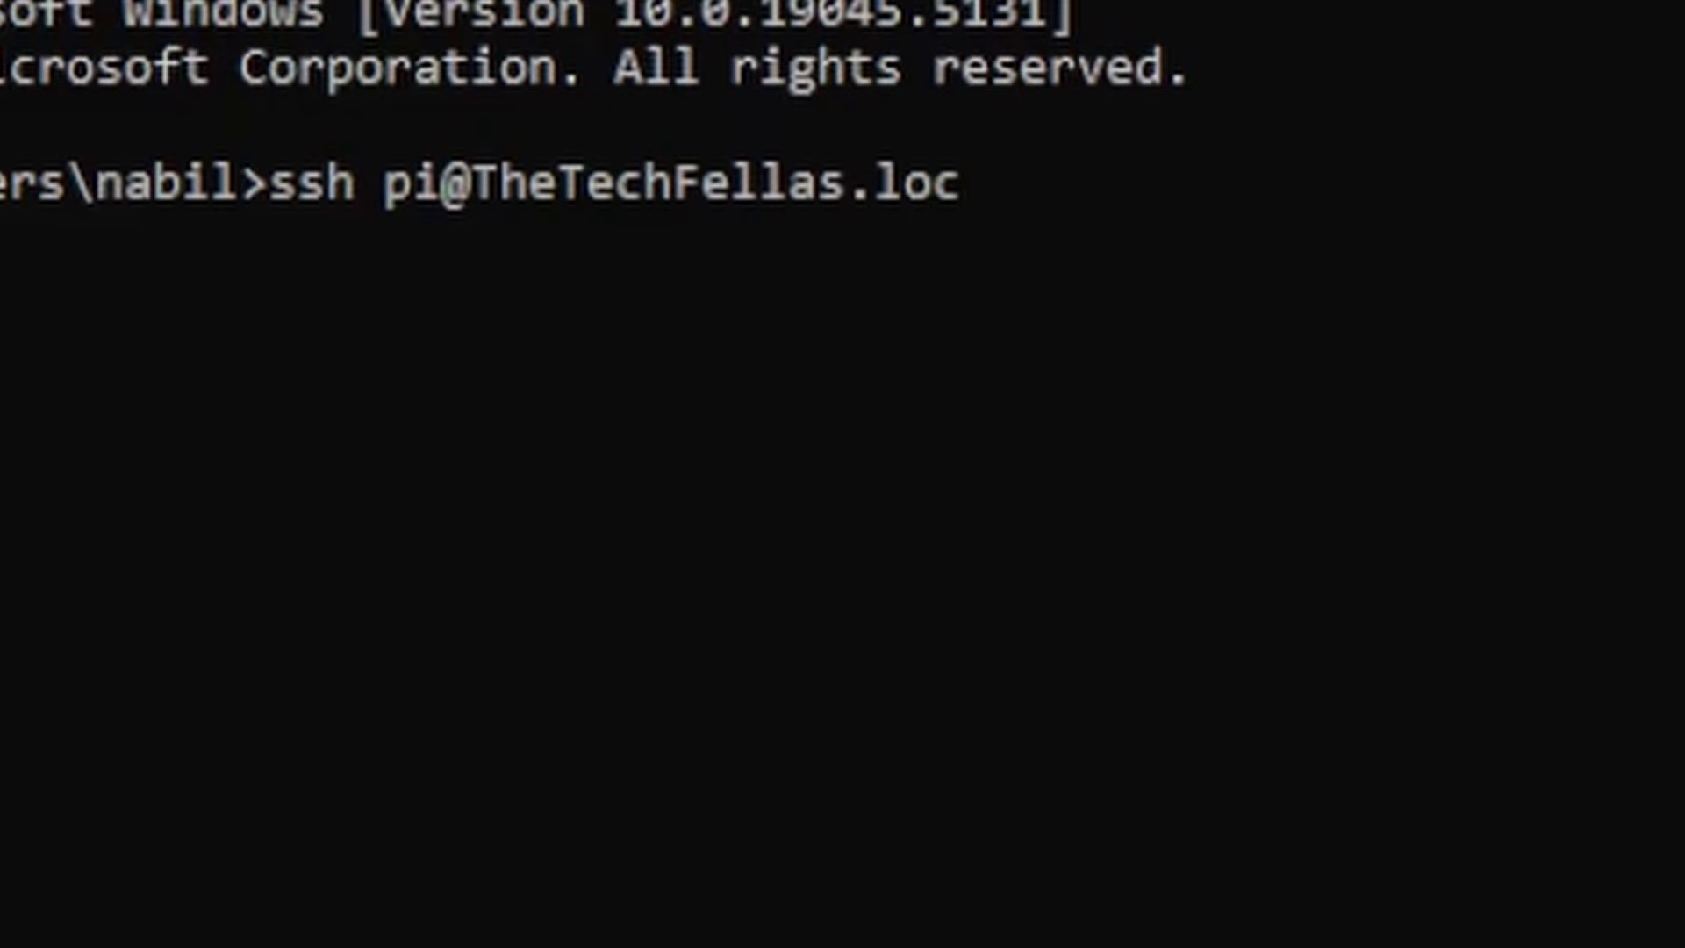
{"action": "type", "text": "al"}
{"action": "key", "text": "Return"}
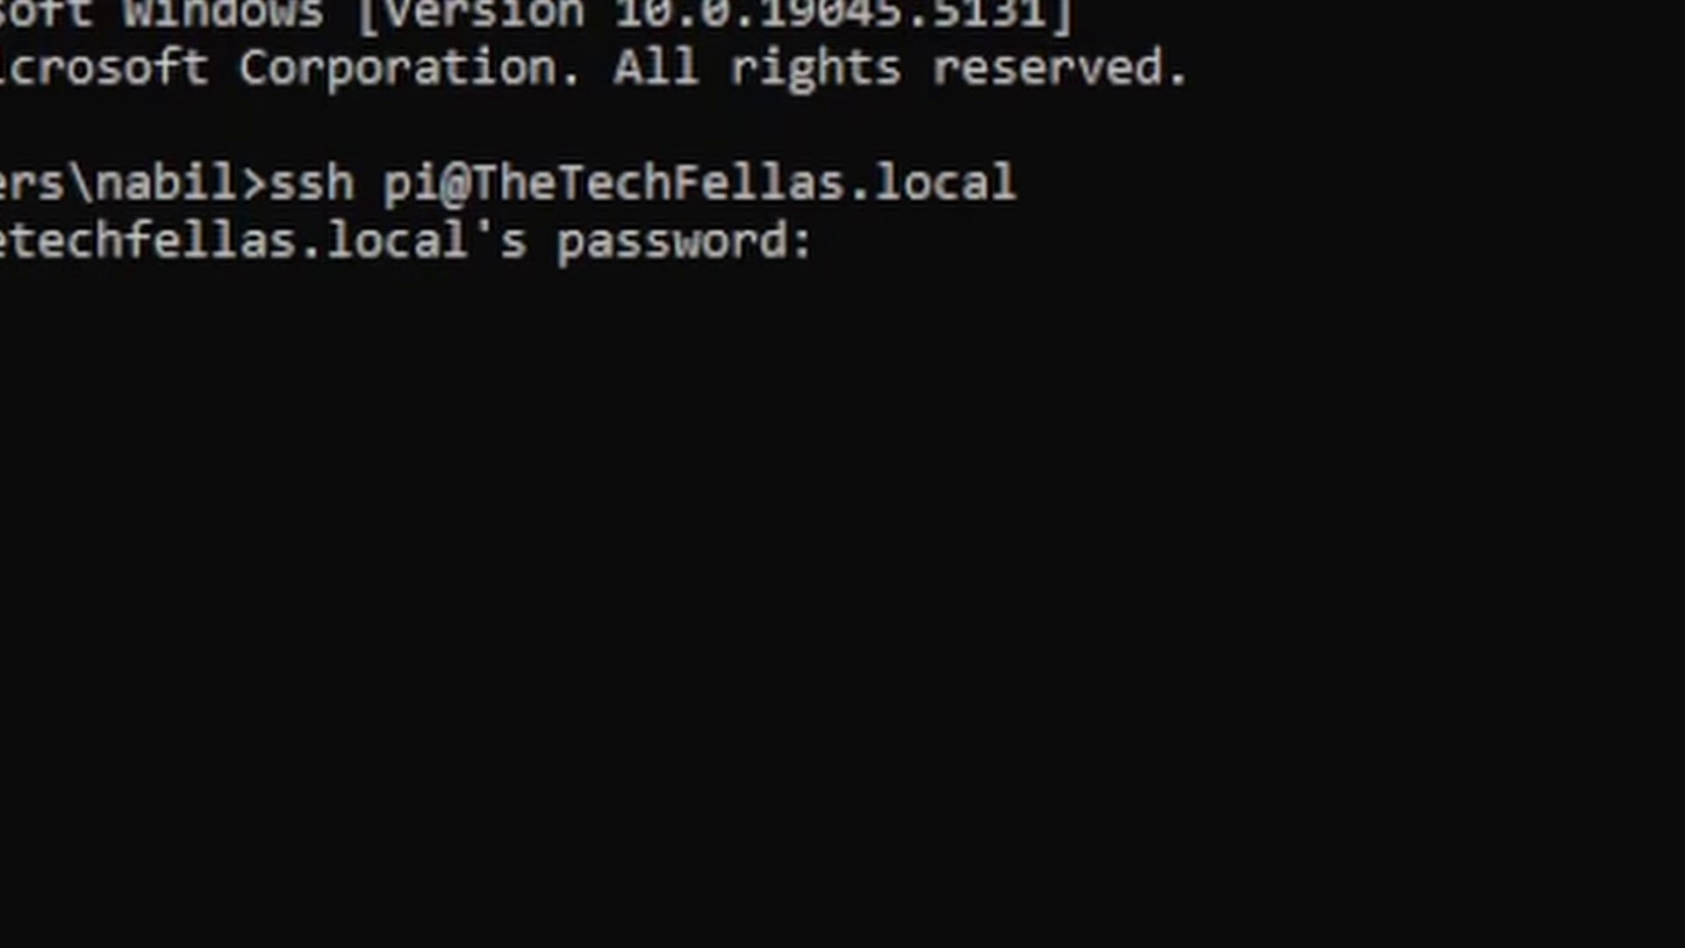
{"action": "key", "text": "Return"}
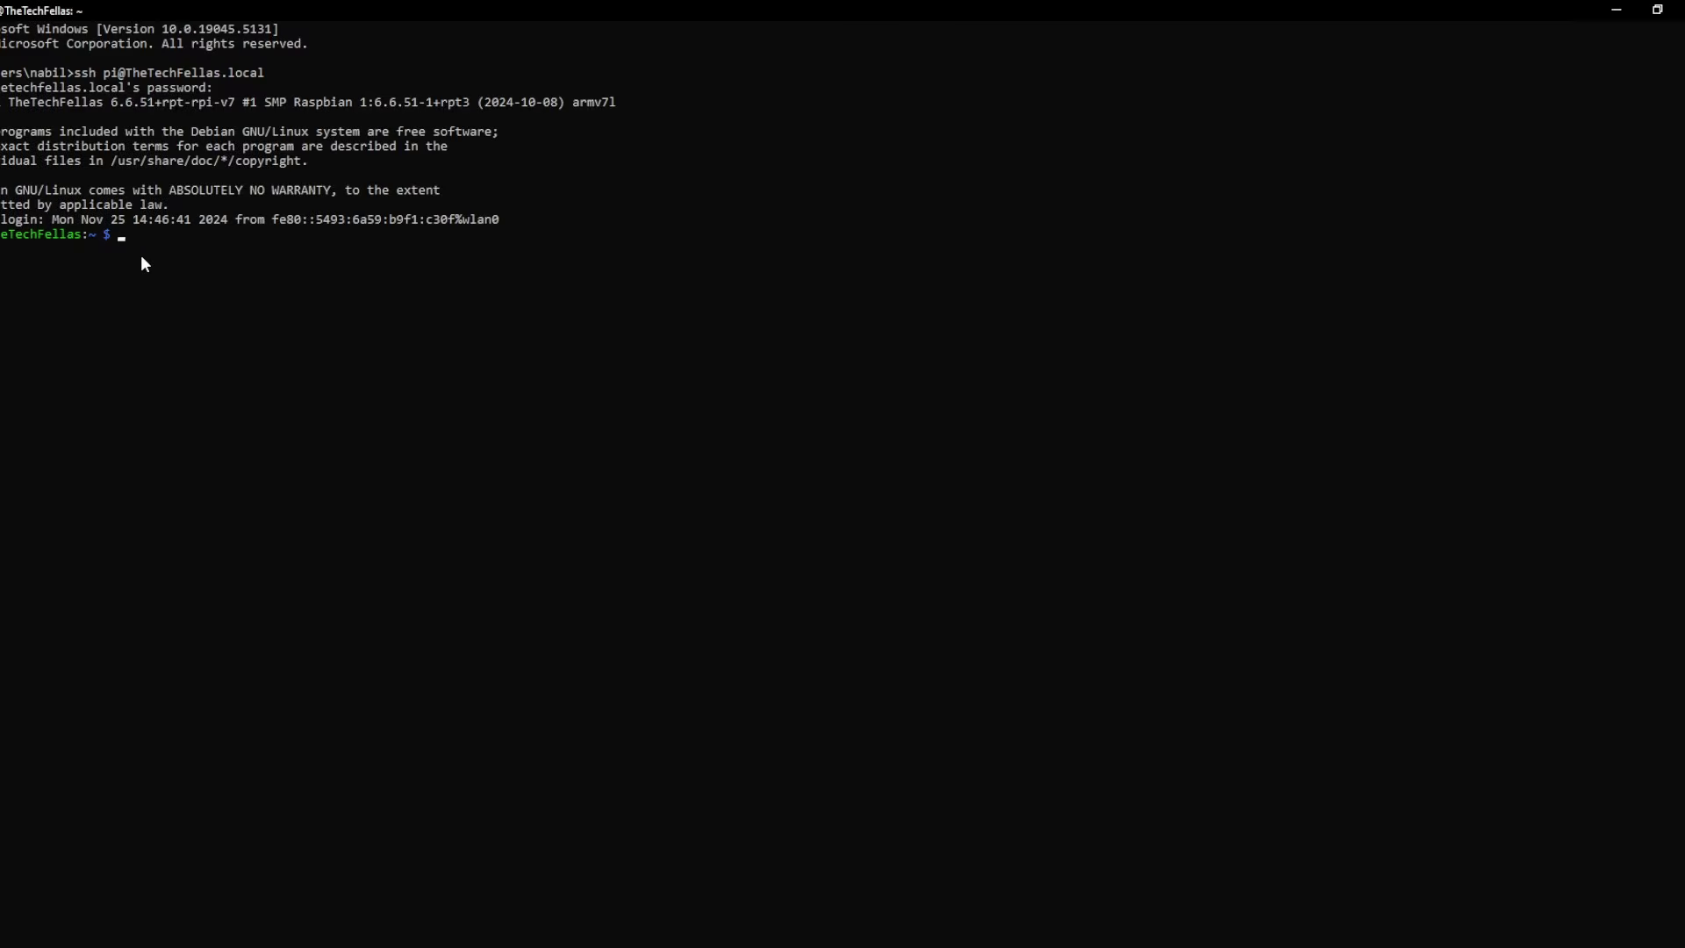
- Run sudo apt update and sudo apt upgrade on the Pi, confirming the upgrade with y
{"action": "type", "text": "sudo apt update"}
{"action": "key", "text": "Return"}
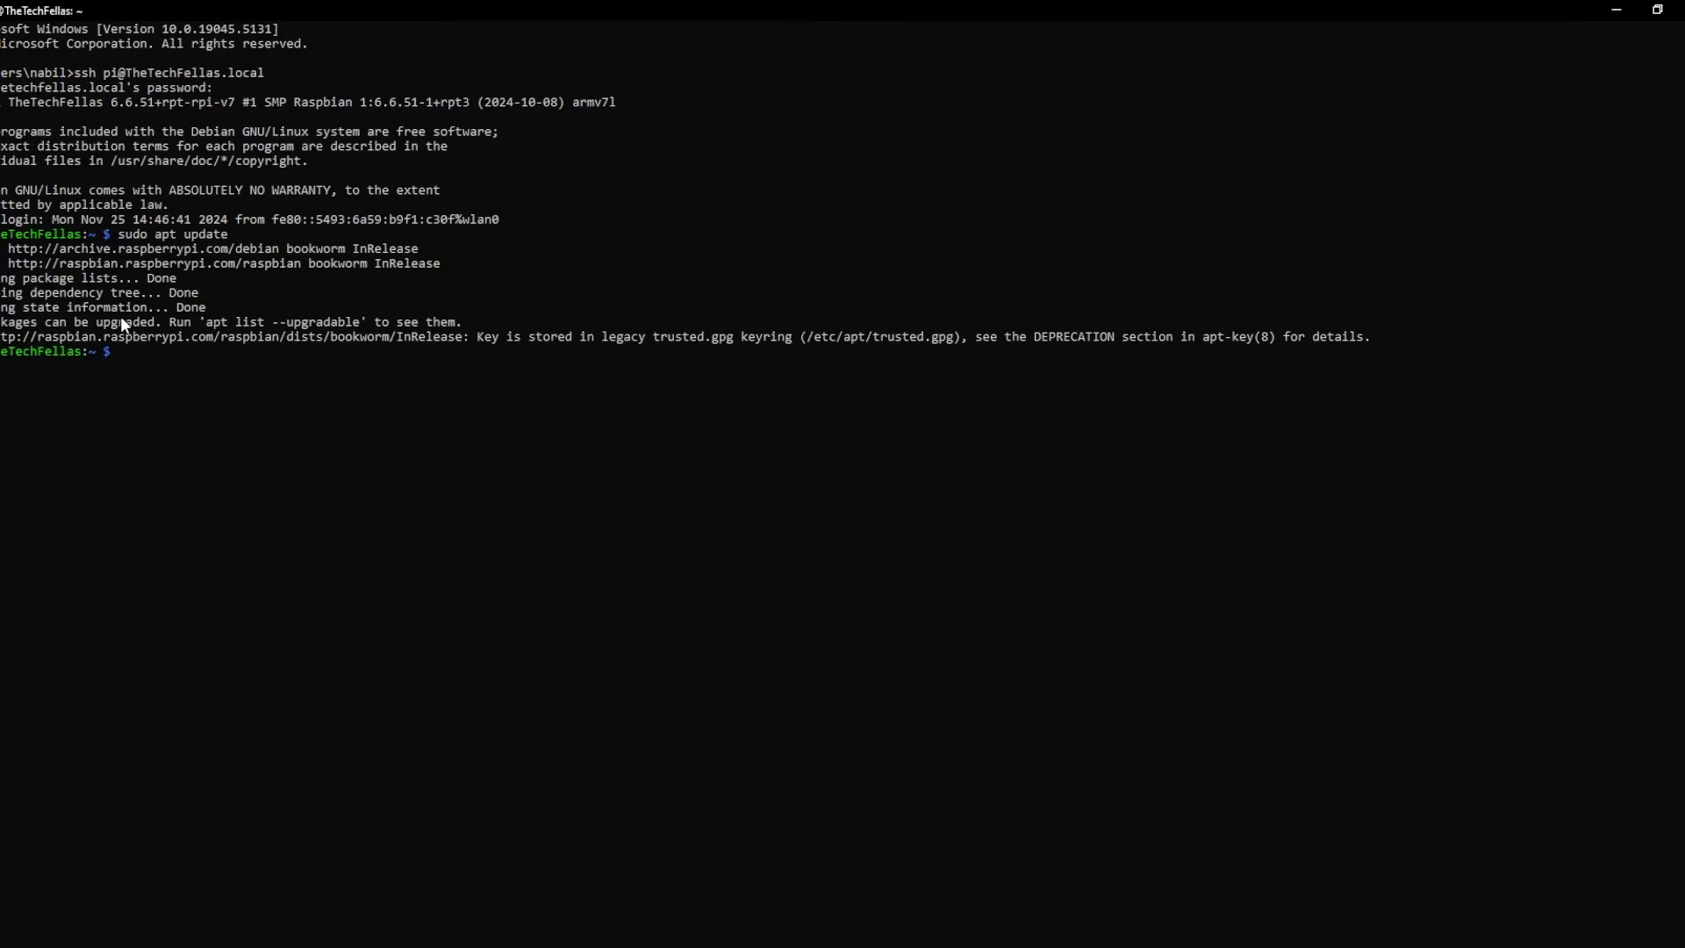
{"action": "type", "text": "sudo apt upgrade"}
{"action": "key", "text": "Return"}
{"action": "type", "text": "y"}
{"action": "key", "text": "Return"}
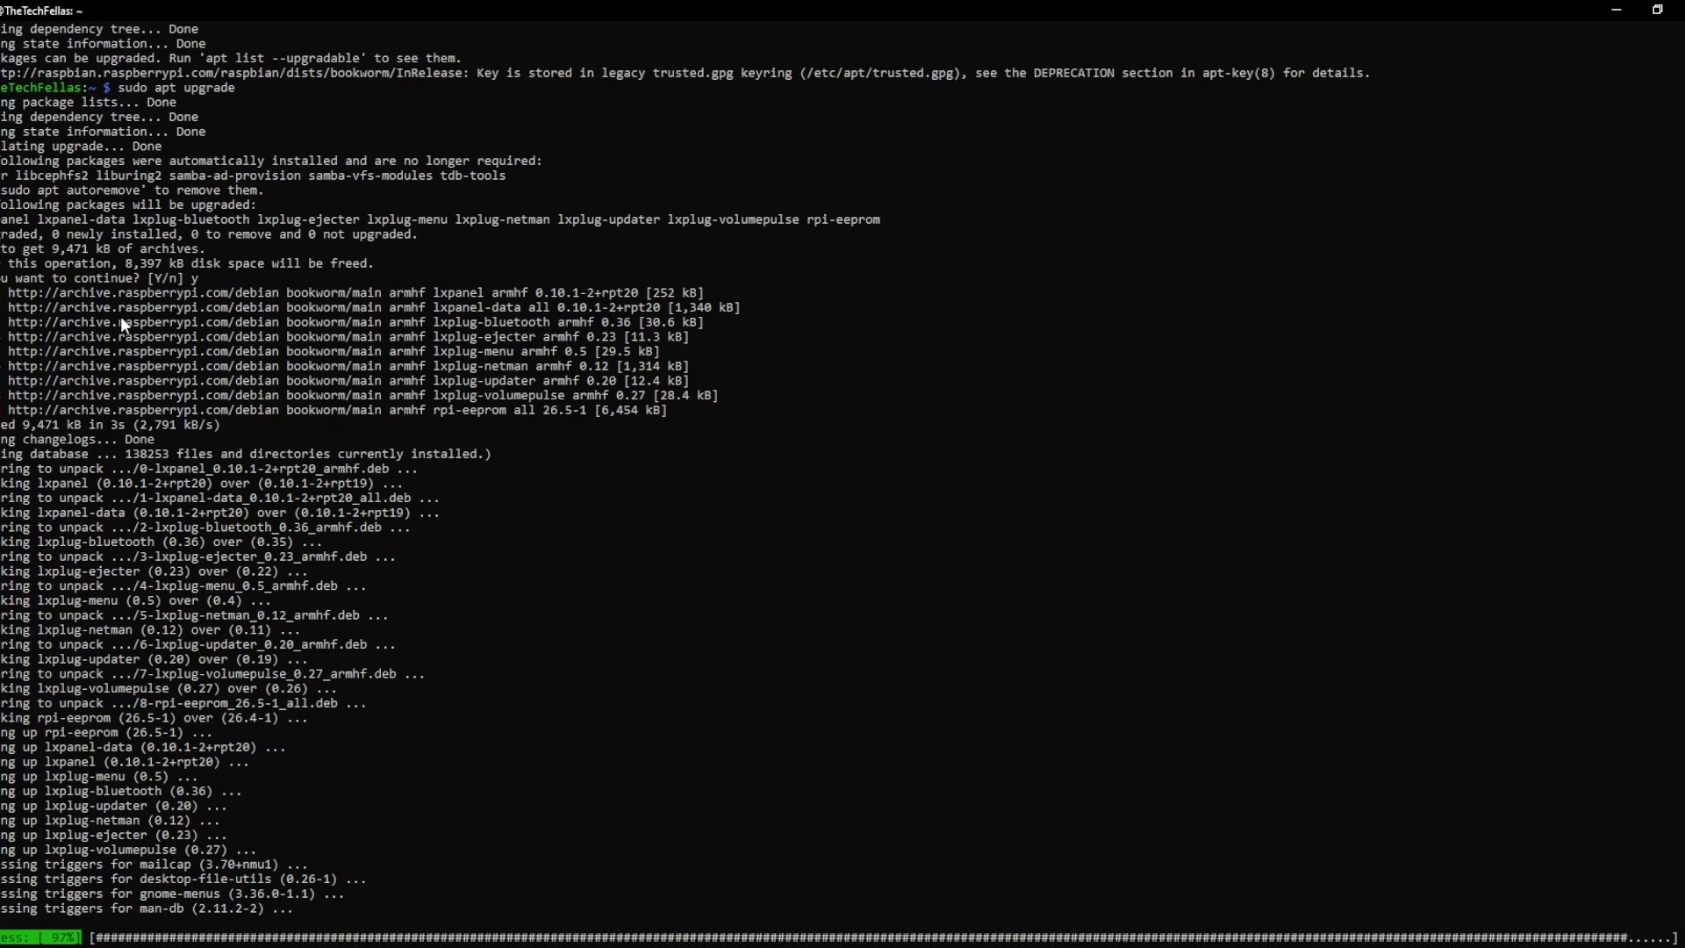
- Take the next command from the Notepad notes and run the CUPS install command
{"action": "key", "text": "alt+Tab"}
{"action": "left_click_drag", "start_coordinate": [351, 85], "coordinate": [1109, 85]}
{"action": "left_click_drag", "start_coordinate": [1025, 193], "coordinate": [794, 193]}
{"action": "left_click", "coordinate": [119, 911]}
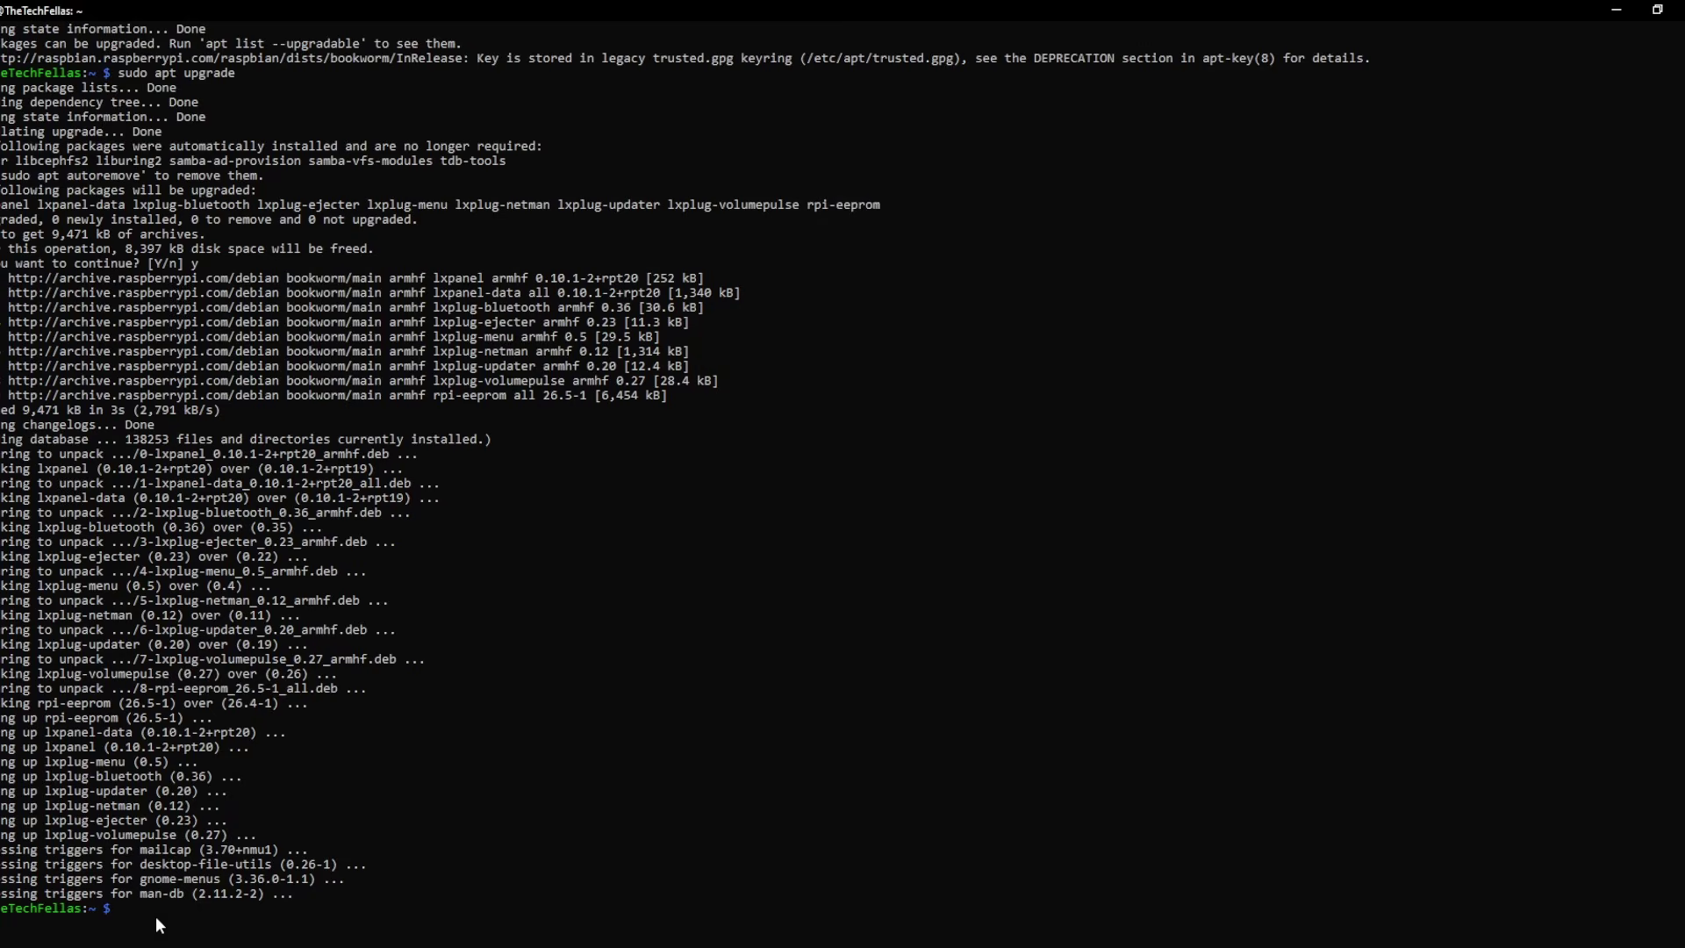
{"action": "type", "text": "sudo install cups"}
{"action": "key", "text": "Return"}
{"action": "key", "text": "alt+Tab"}
{"action": "left_click", "coordinate": [209, 879]}
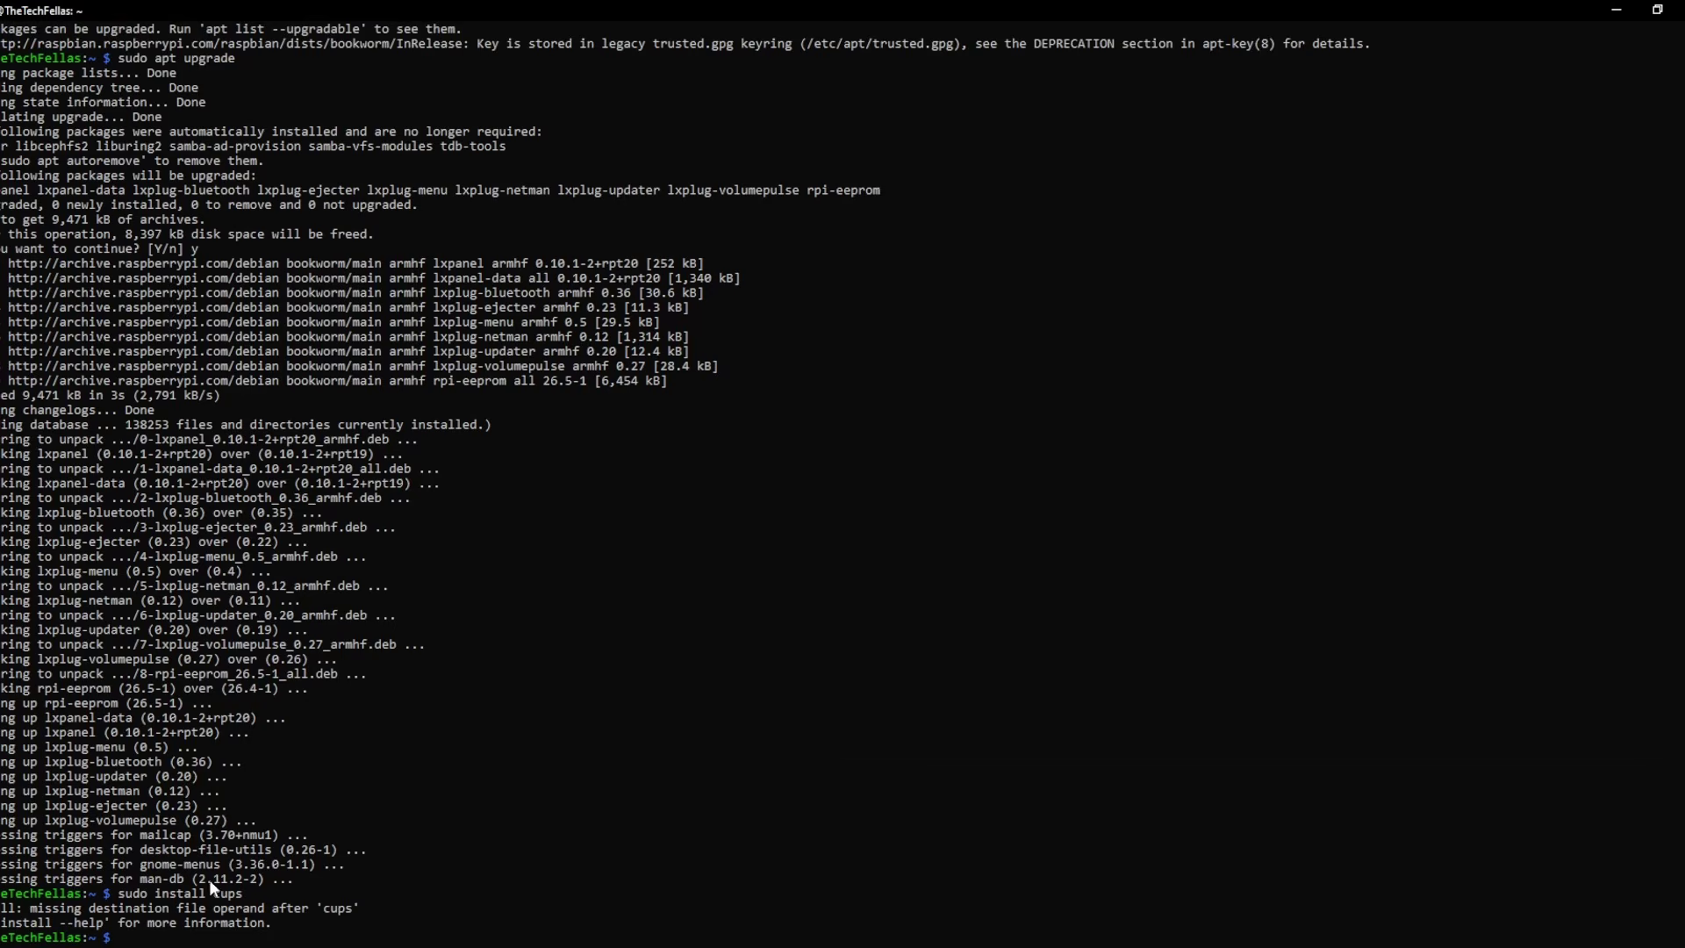
- Rerun the corrected sudo apt install cups, then run the command adding the user to lpadmin
{"action": "type", "text": "sudo apt install cups"}
{"action": "key", "text": "Return"}
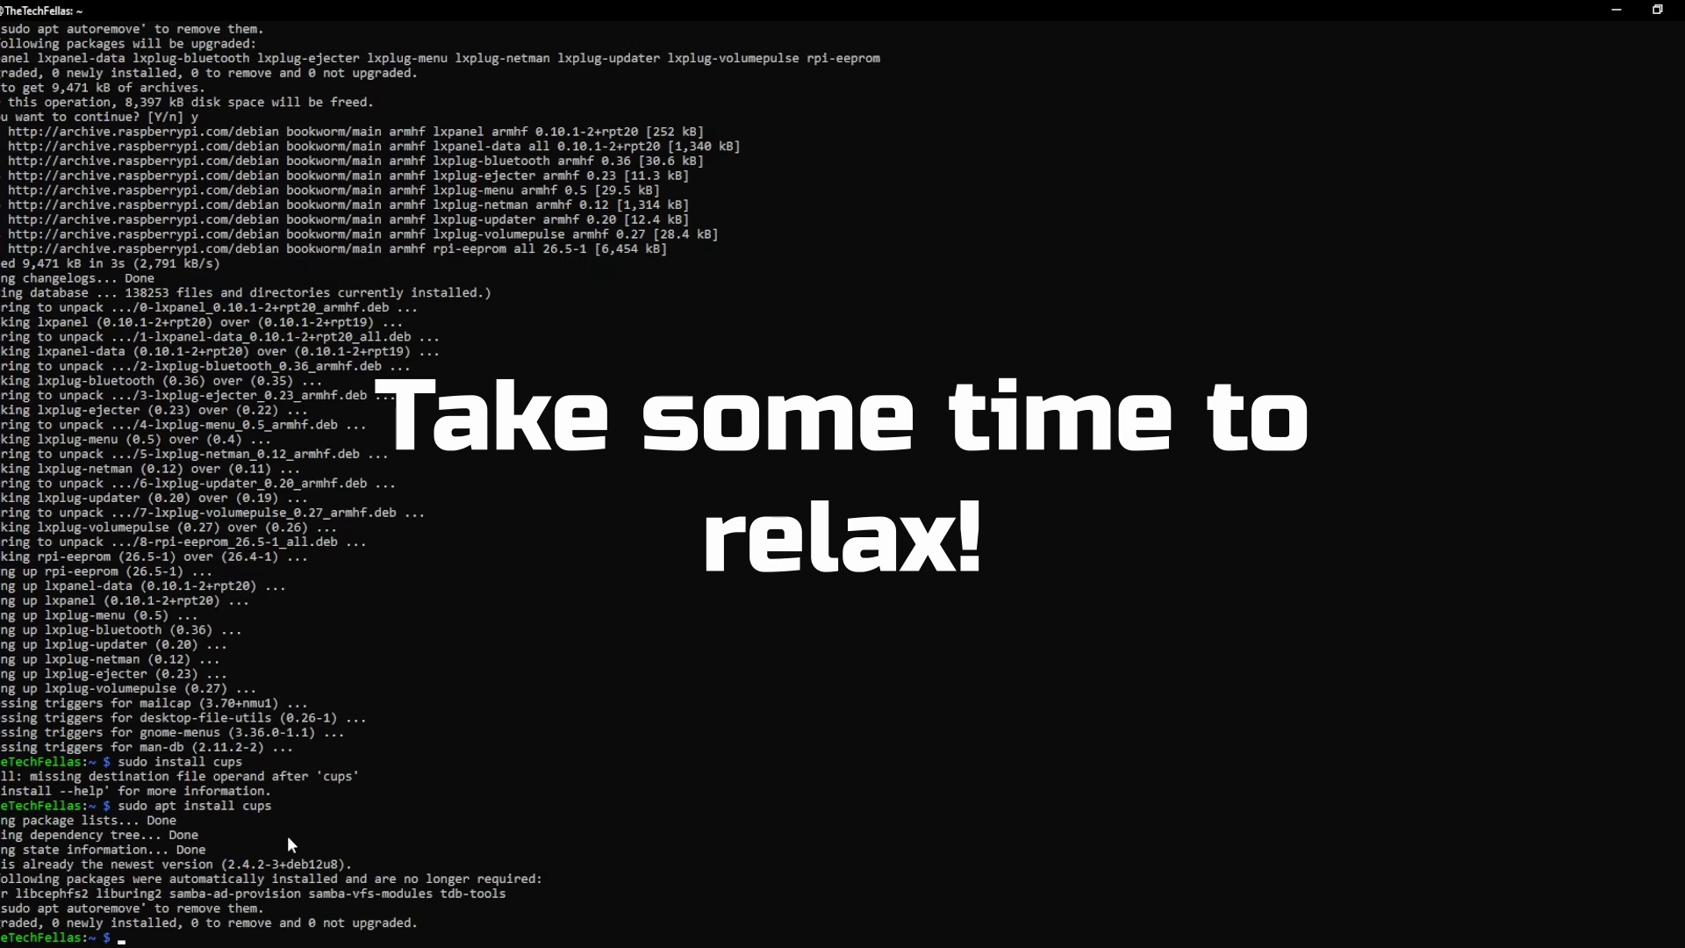
{"action": "key", "text": "alt+Tab"}
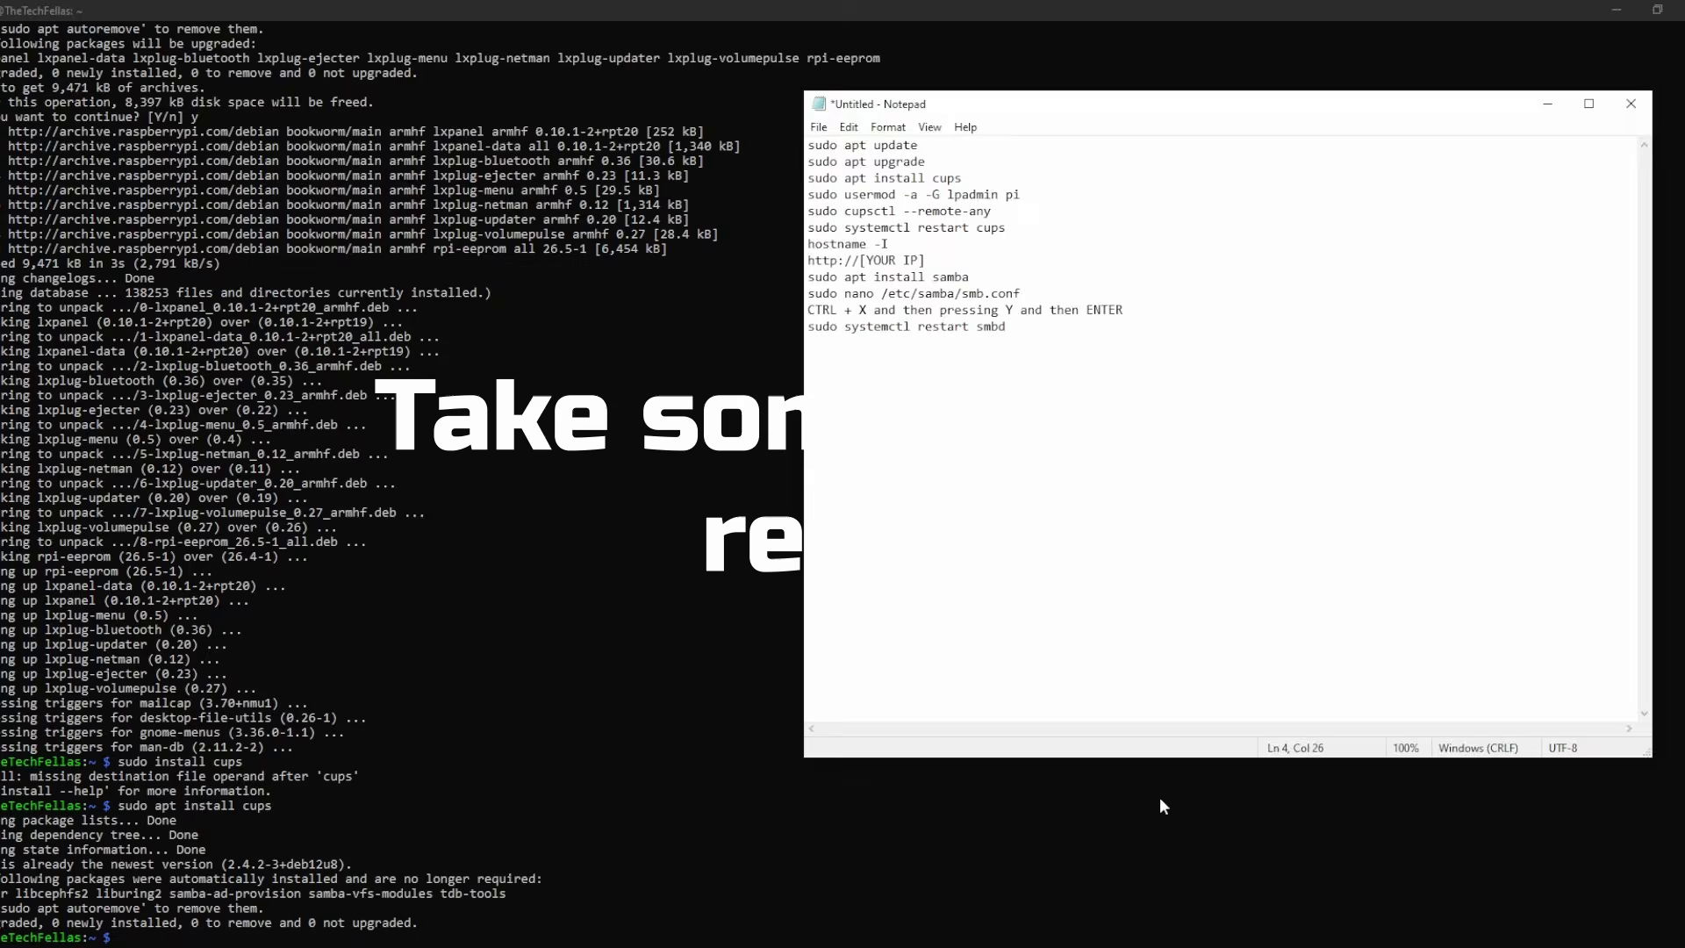
{"action": "left_click", "coordinate": [121, 940]}
{"action": "right_click", "coordinate": [124, 940]}
{"action": "key", "text": "Return"}
- Copy the cupsctl --remote-any command from the notes and run it to allow remote CUPS access
{"action": "key", "text": "alt+Tab"}
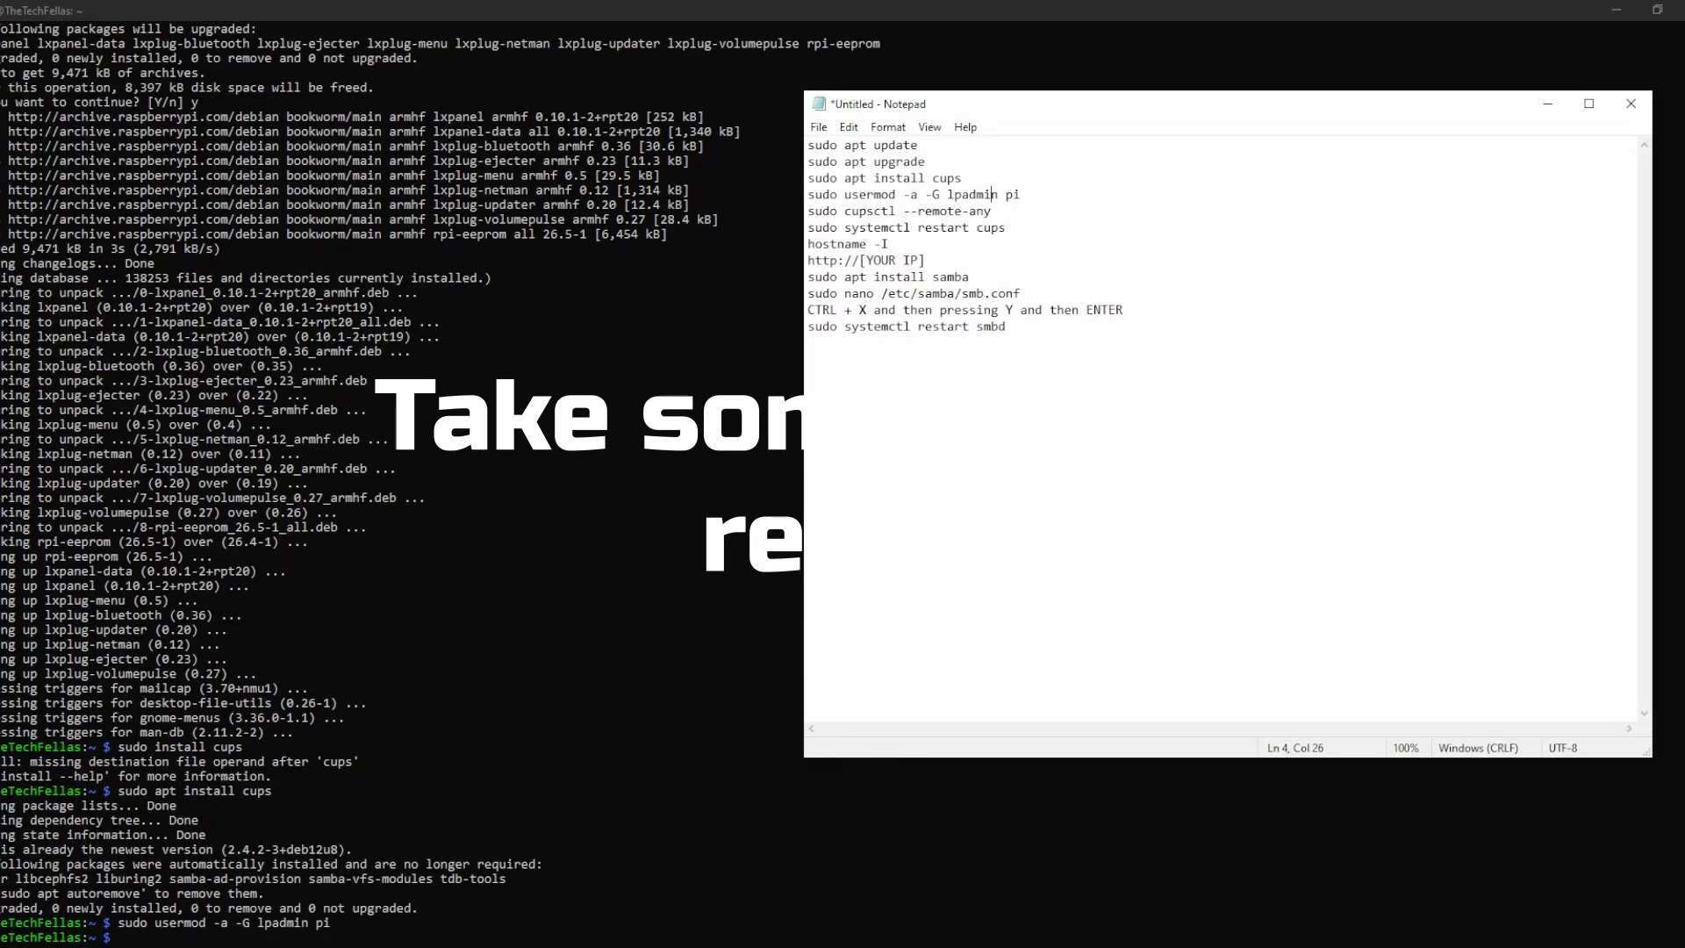
{"action": "left_click_drag", "start_coordinate": [997, 214], "coordinate": [807, 212]}
{"action": "key", "text": "ctrl+c"}
{"action": "left_click", "coordinate": [1548, 103]}
{"action": "right_click", "coordinate": [272, 849]}
{"action": "key", "text": "Return"}
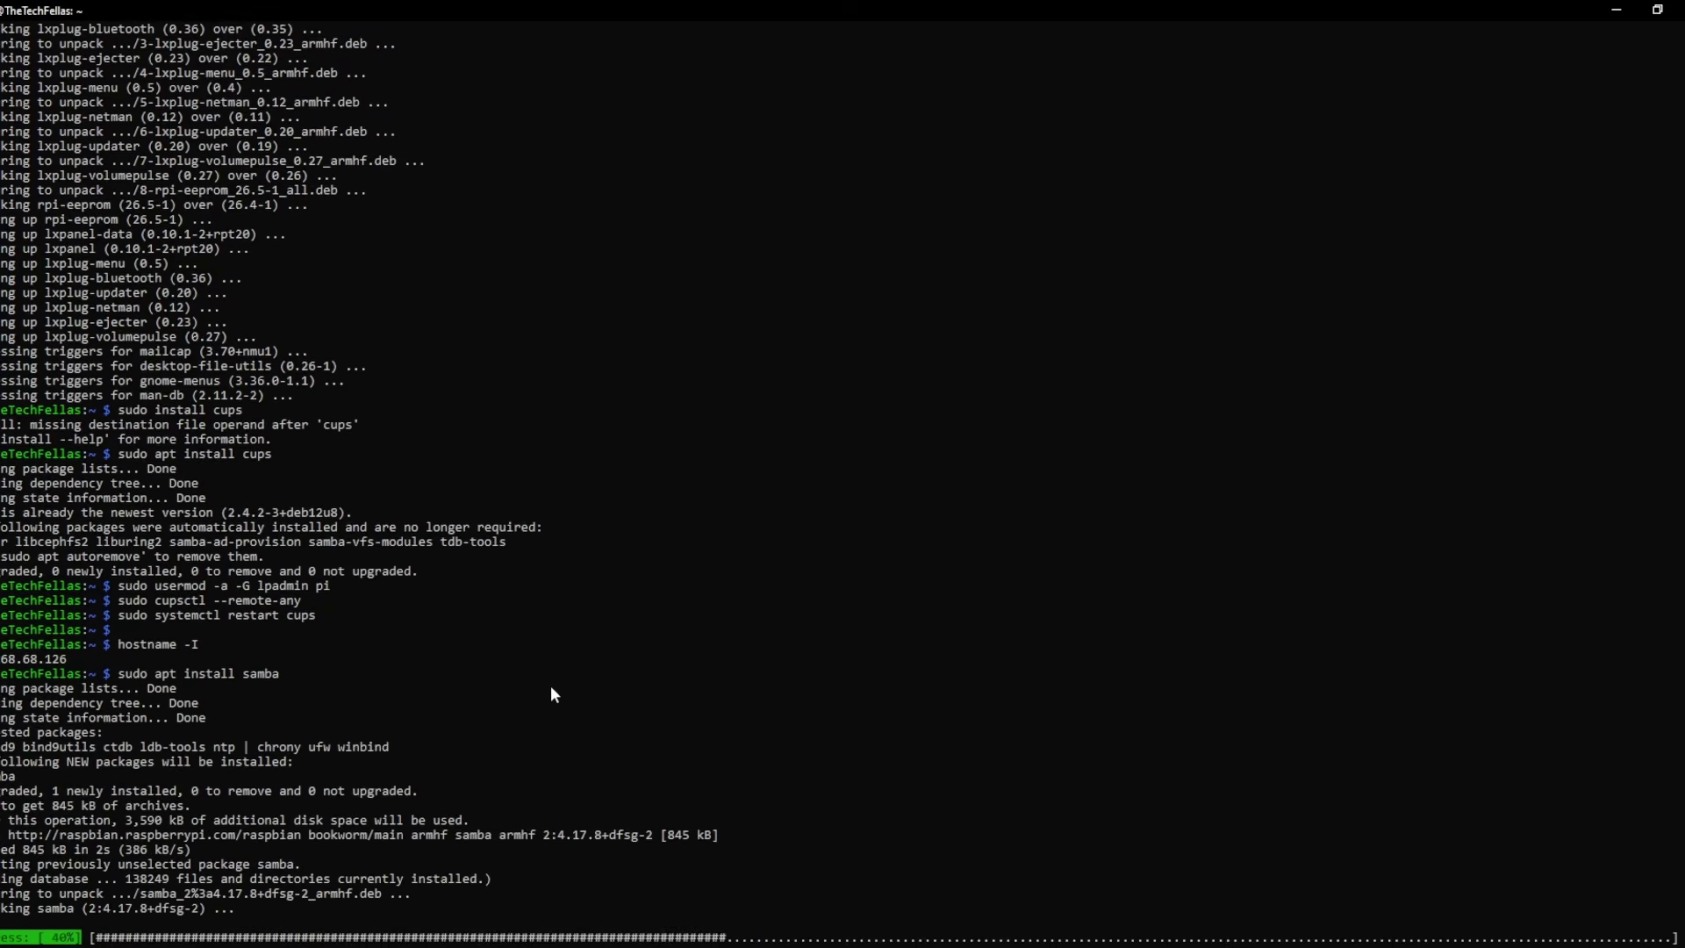
- Select the smb.conf editing command in the notes and return to the terminal
{"action": "left_click", "coordinate": [1046, 913]}
{"action": "left_click_drag", "start_coordinate": [1020, 294], "coordinate": [809, 295]}
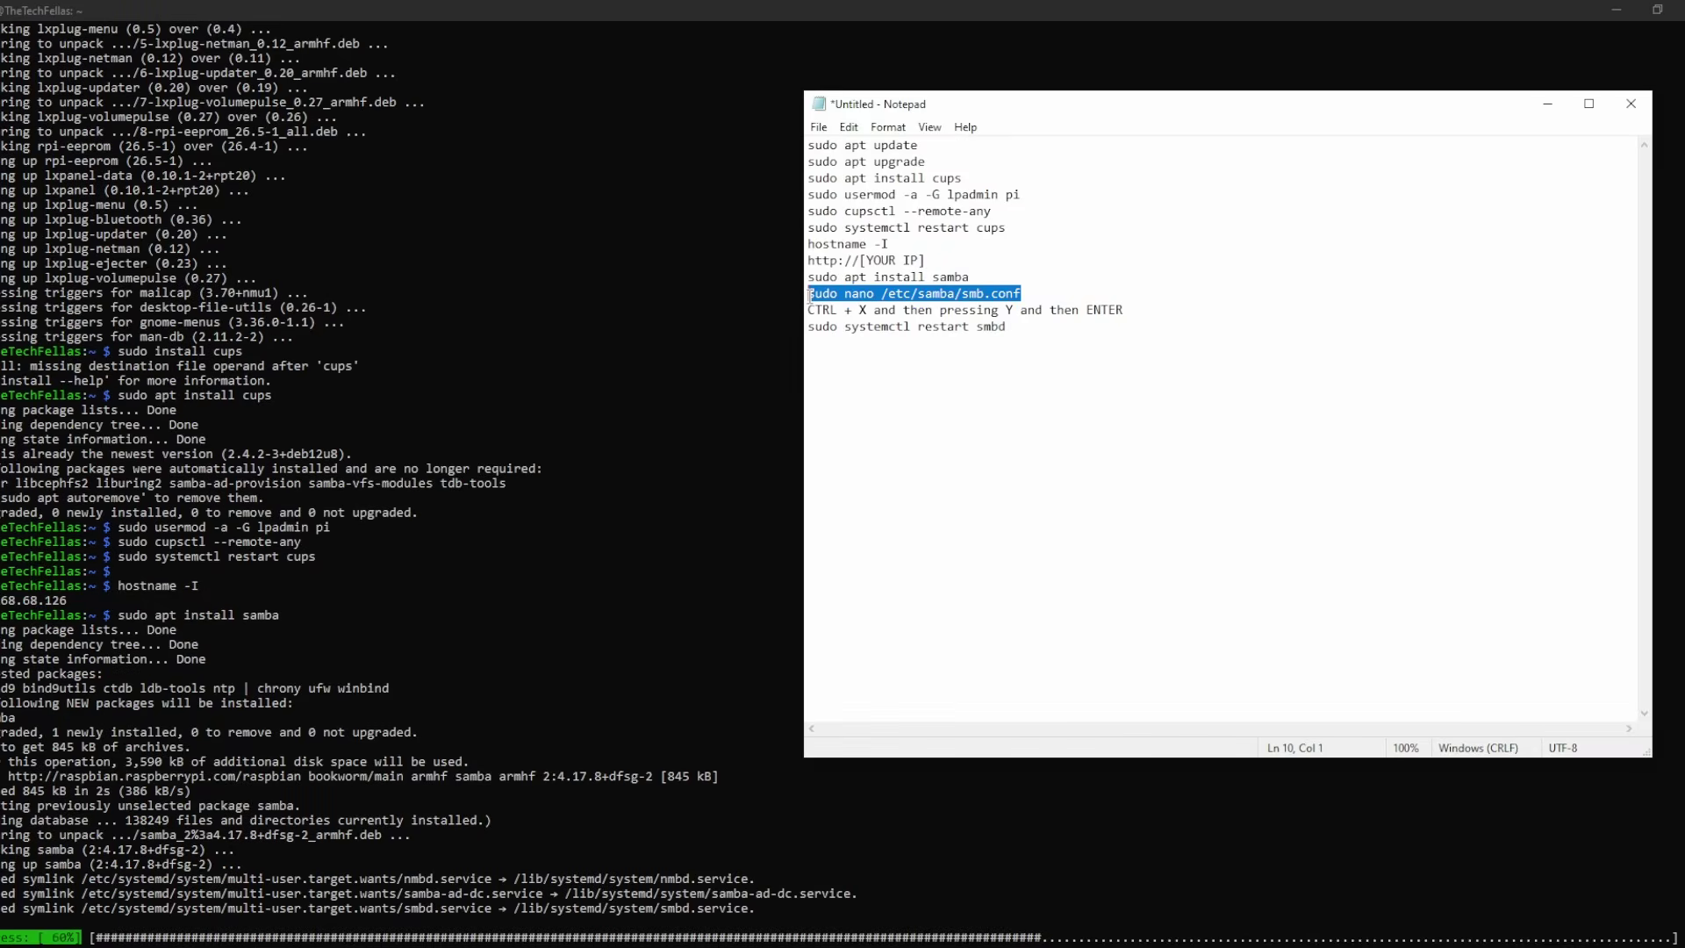
{"action": "left_click_drag", "start_coordinate": [1021, 293], "coordinate": [789, 290]}
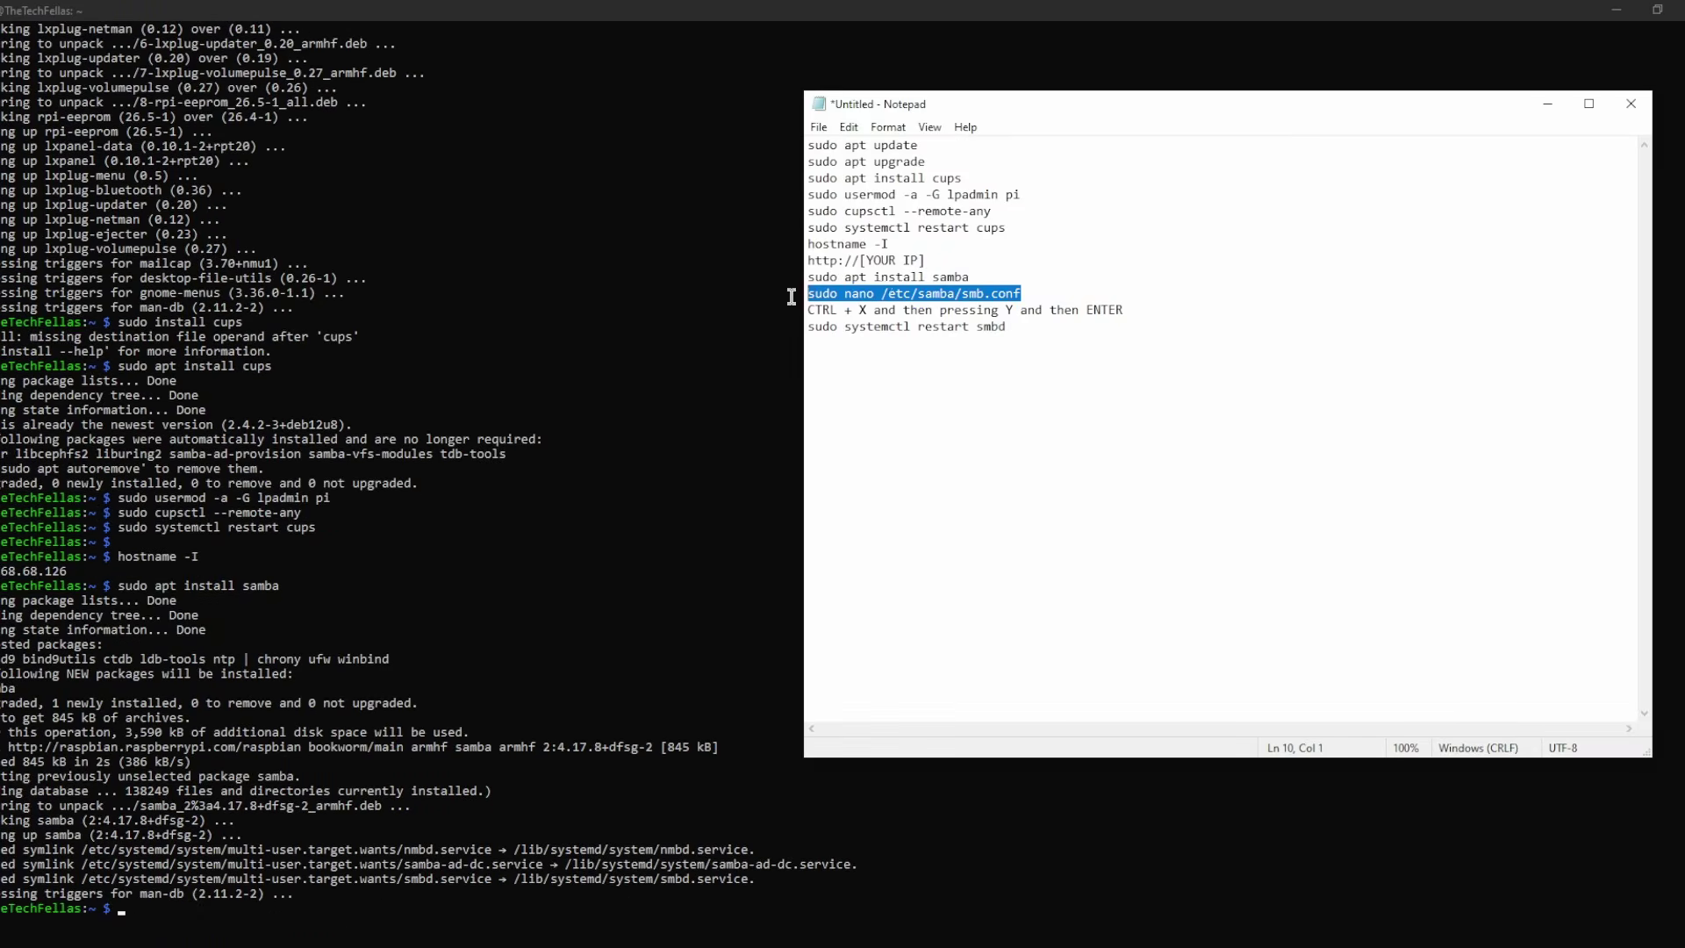
{"action": "left_click", "coordinate": [904, 277]}
{"action": "left_click", "coordinate": [1547, 104]}
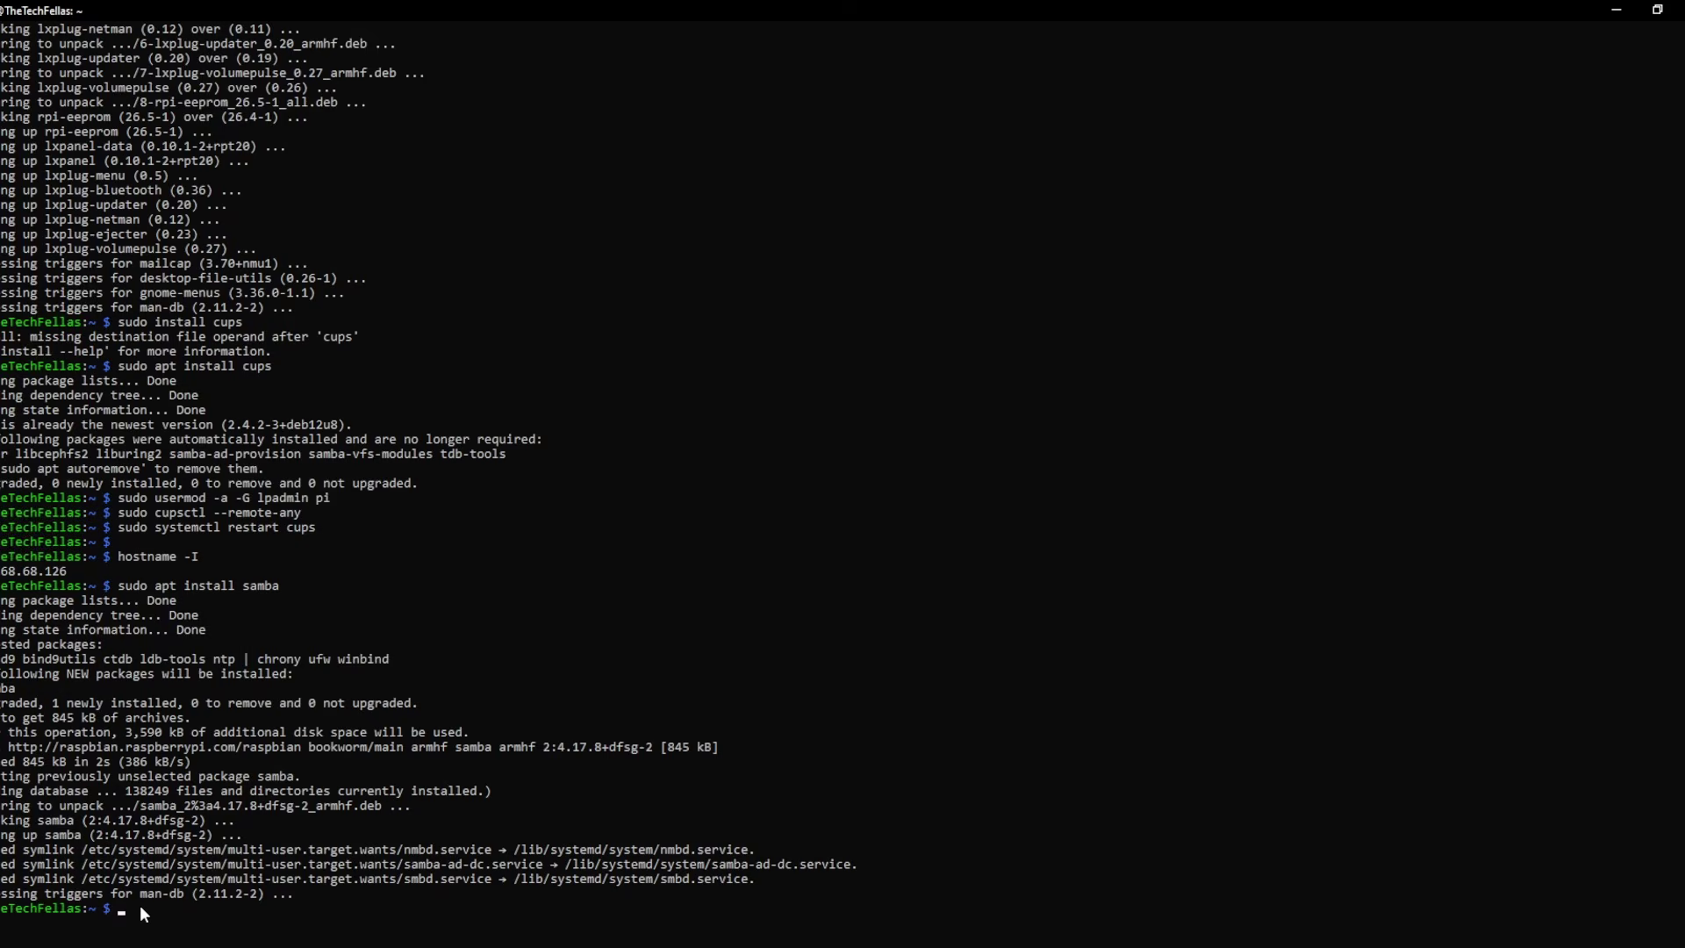
- Open /etc/samba/smb.conf in nano with sudo, then paste the sudo systemctl restart smbd command
{"action": "right_click", "coordinate": [140, 903]}
{"action": "key", "text": "Return"}
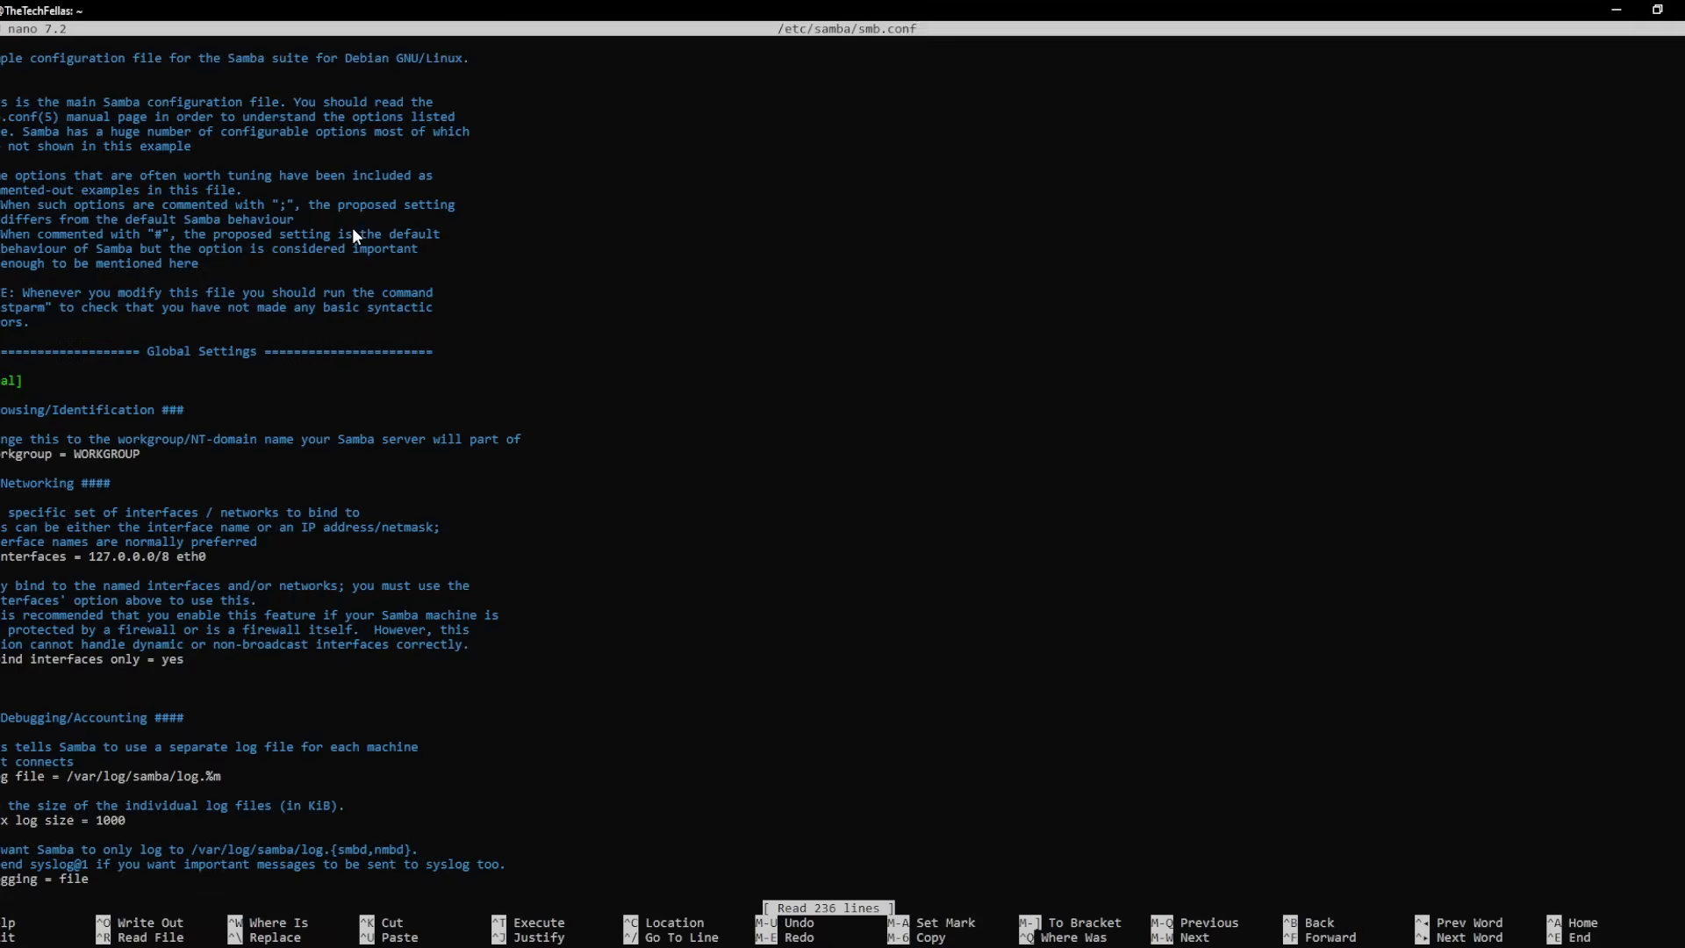
{"action": "scroll", "coordinate": [280, 518], "scroll_direction": "down", "scroll_amount": 20}
{"action": "scroll", "coordinate": [234, 504], "scroll_direction": "up", "scroll_amount": 8}
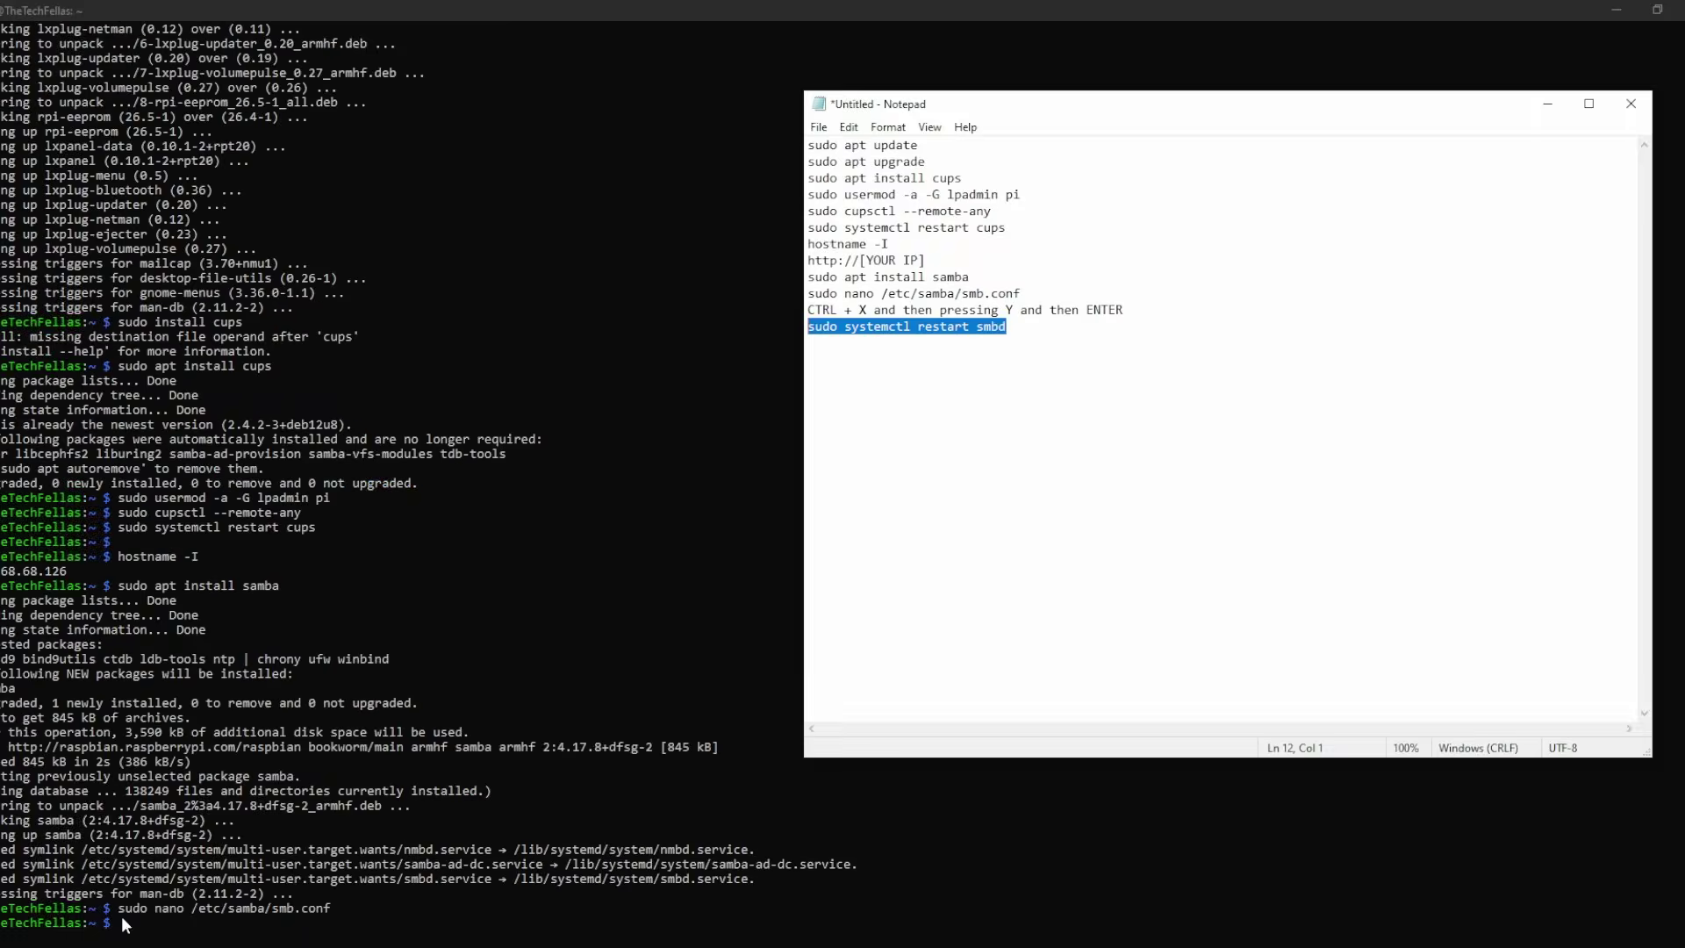
{"action": "left_click", "coordinate": [123, 921]}
{"action": "key", "text": "ctrl+v"}
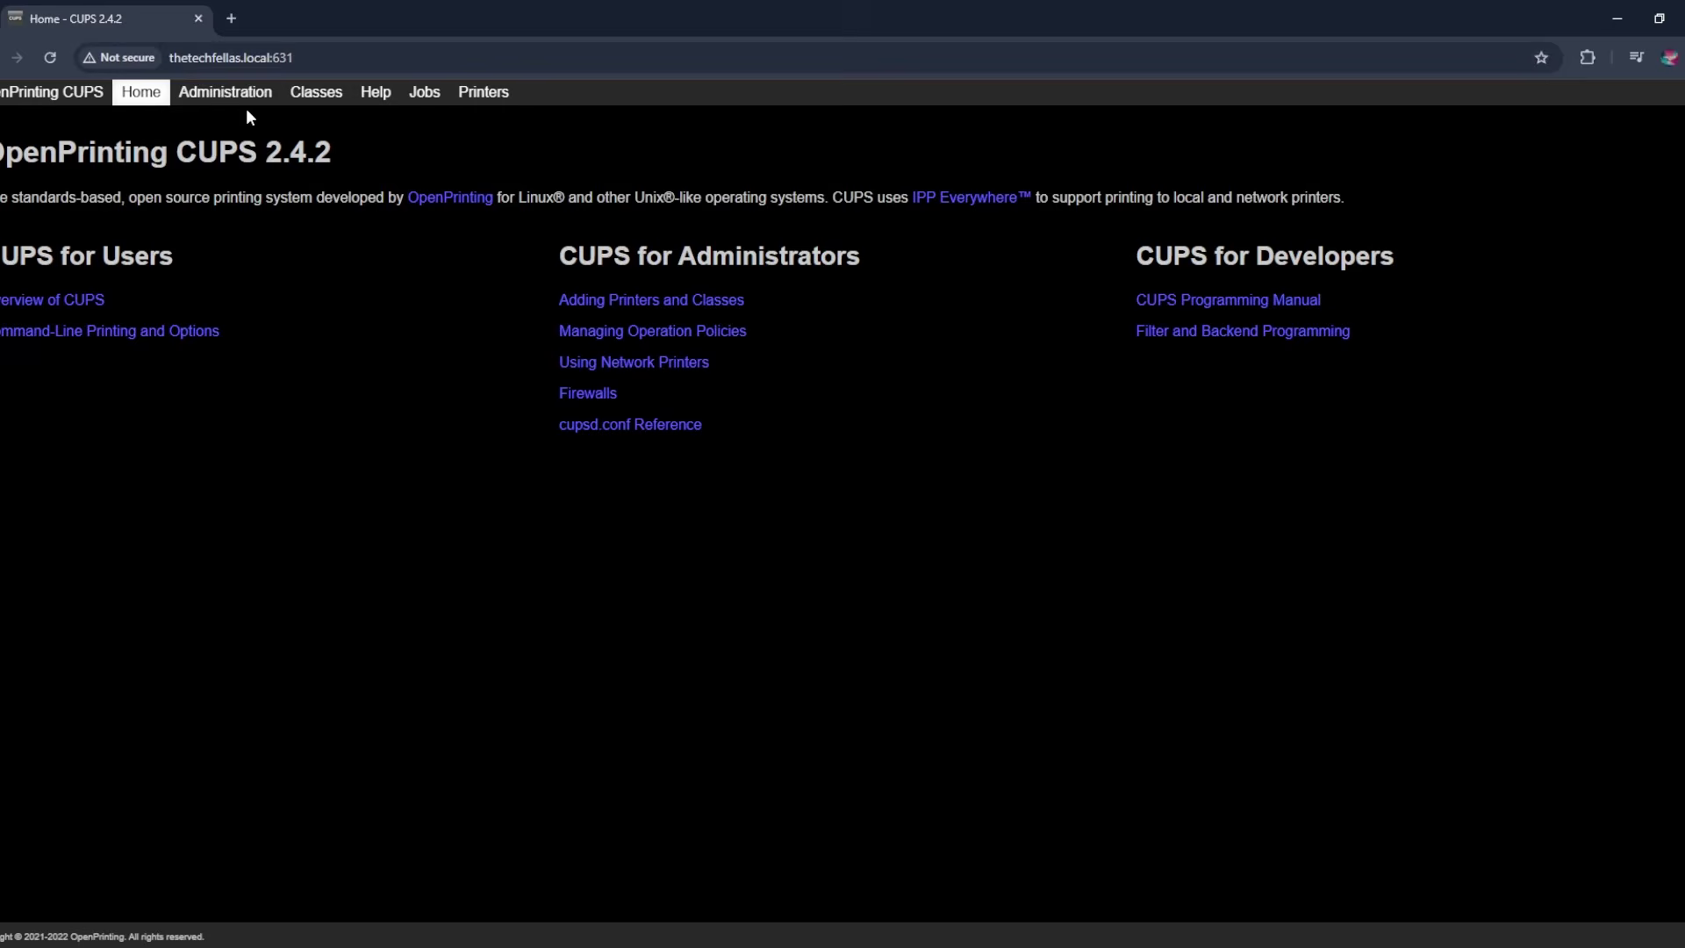
- Open the CUPS Administration page and follow its secure https link
{"action": "left_click", "coordinate": [180, 55]}
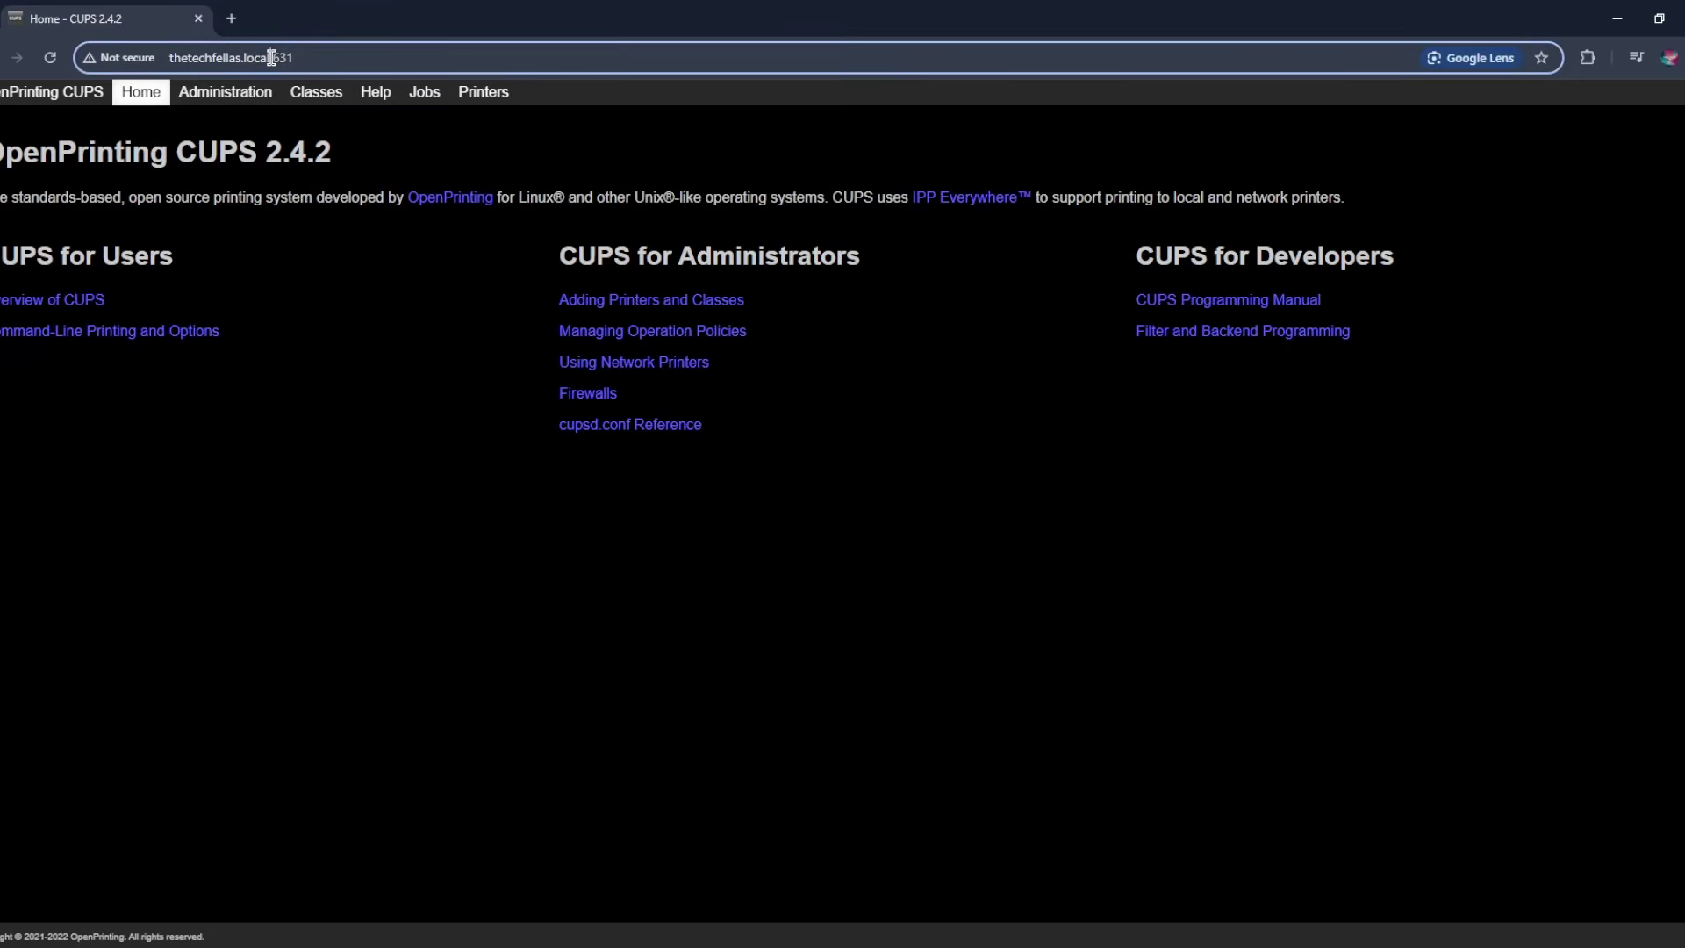
{"action": "left_click", "coordinate": [272, 189]}
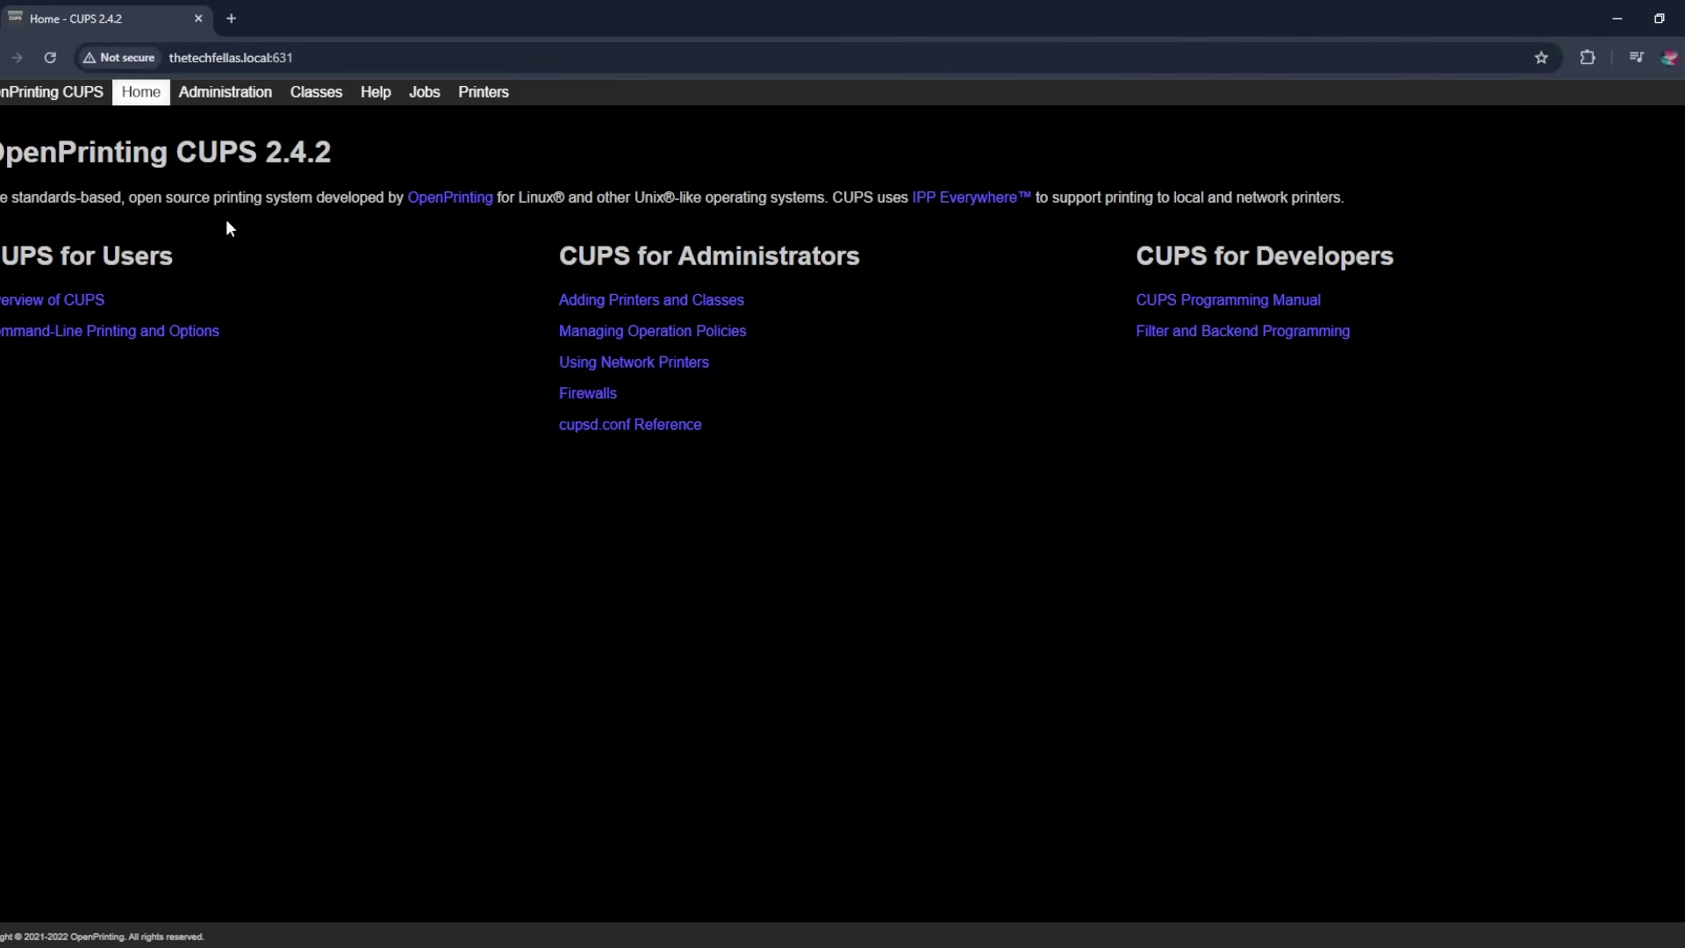
{"action": "left_click", "coordinate": [209, 107]}
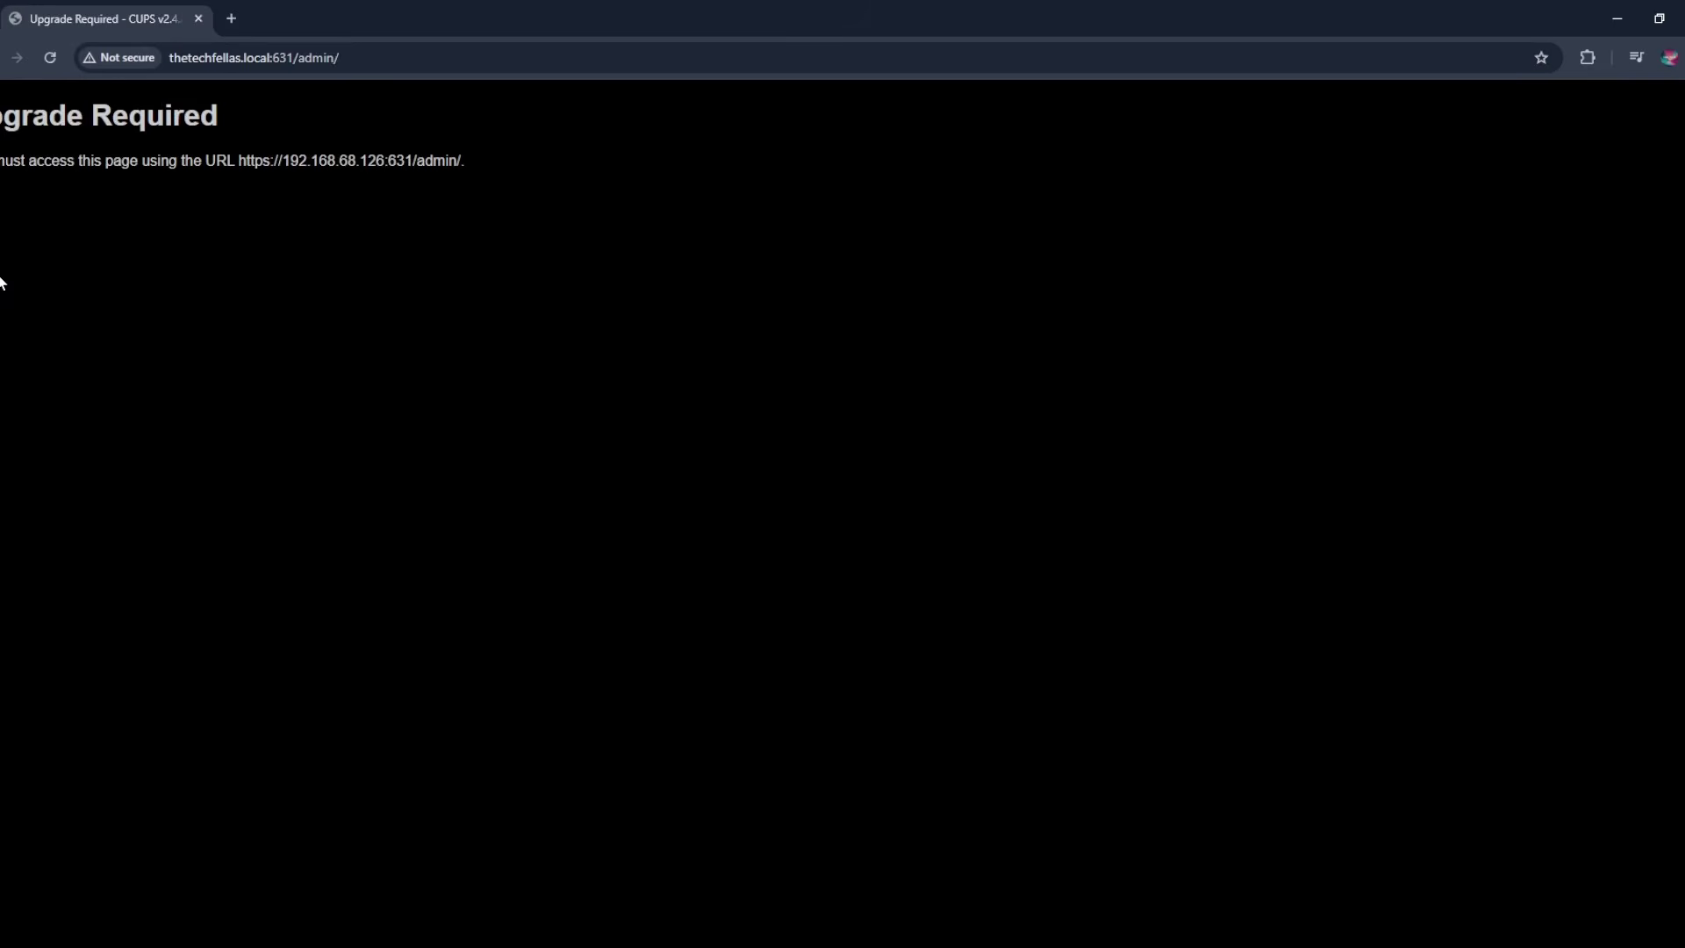
{"action": "left_click", "coordinate": [239, 161]}
- Proceed past the certificate warning via Advanced to 192.168.68.126 (unsafe)
{"action": "left_click_drag", "start_coordinate": [250, 58], "coordinate": [312, 58]}
{"action": "left_click_drag", "start_coordinate": [209, 58], "coordinate": [343, 69]}
{"action": "left_click", "coordinate": [376, 58]}
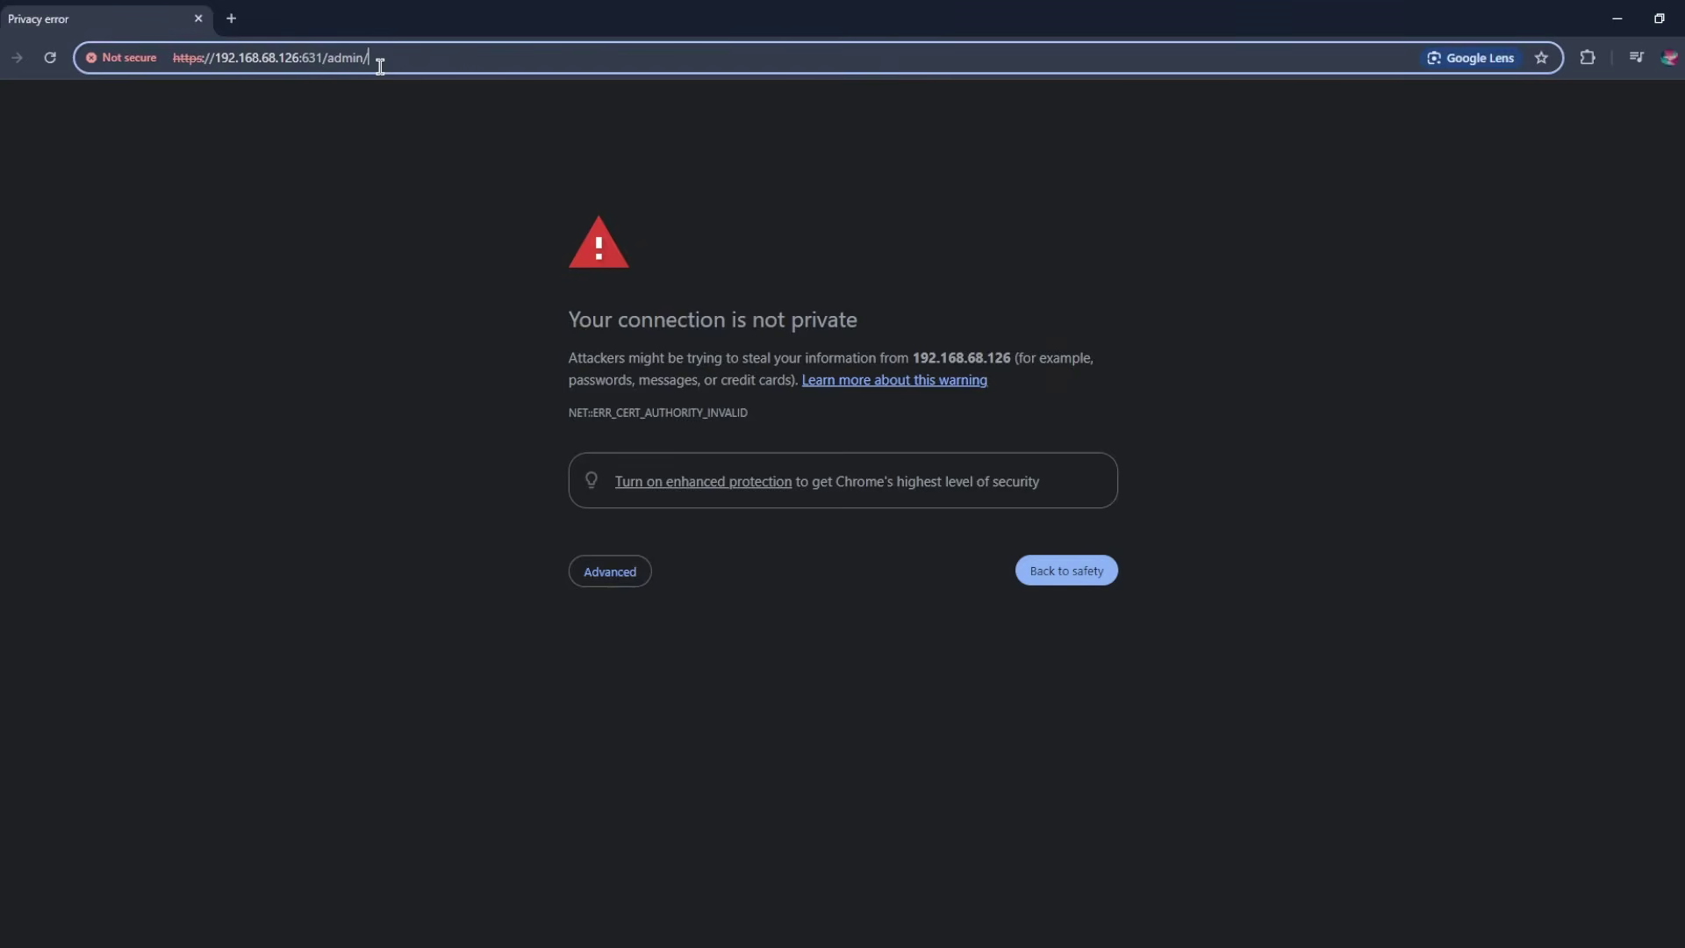
{"action": "left_click", "coordinate": [614, 579]}
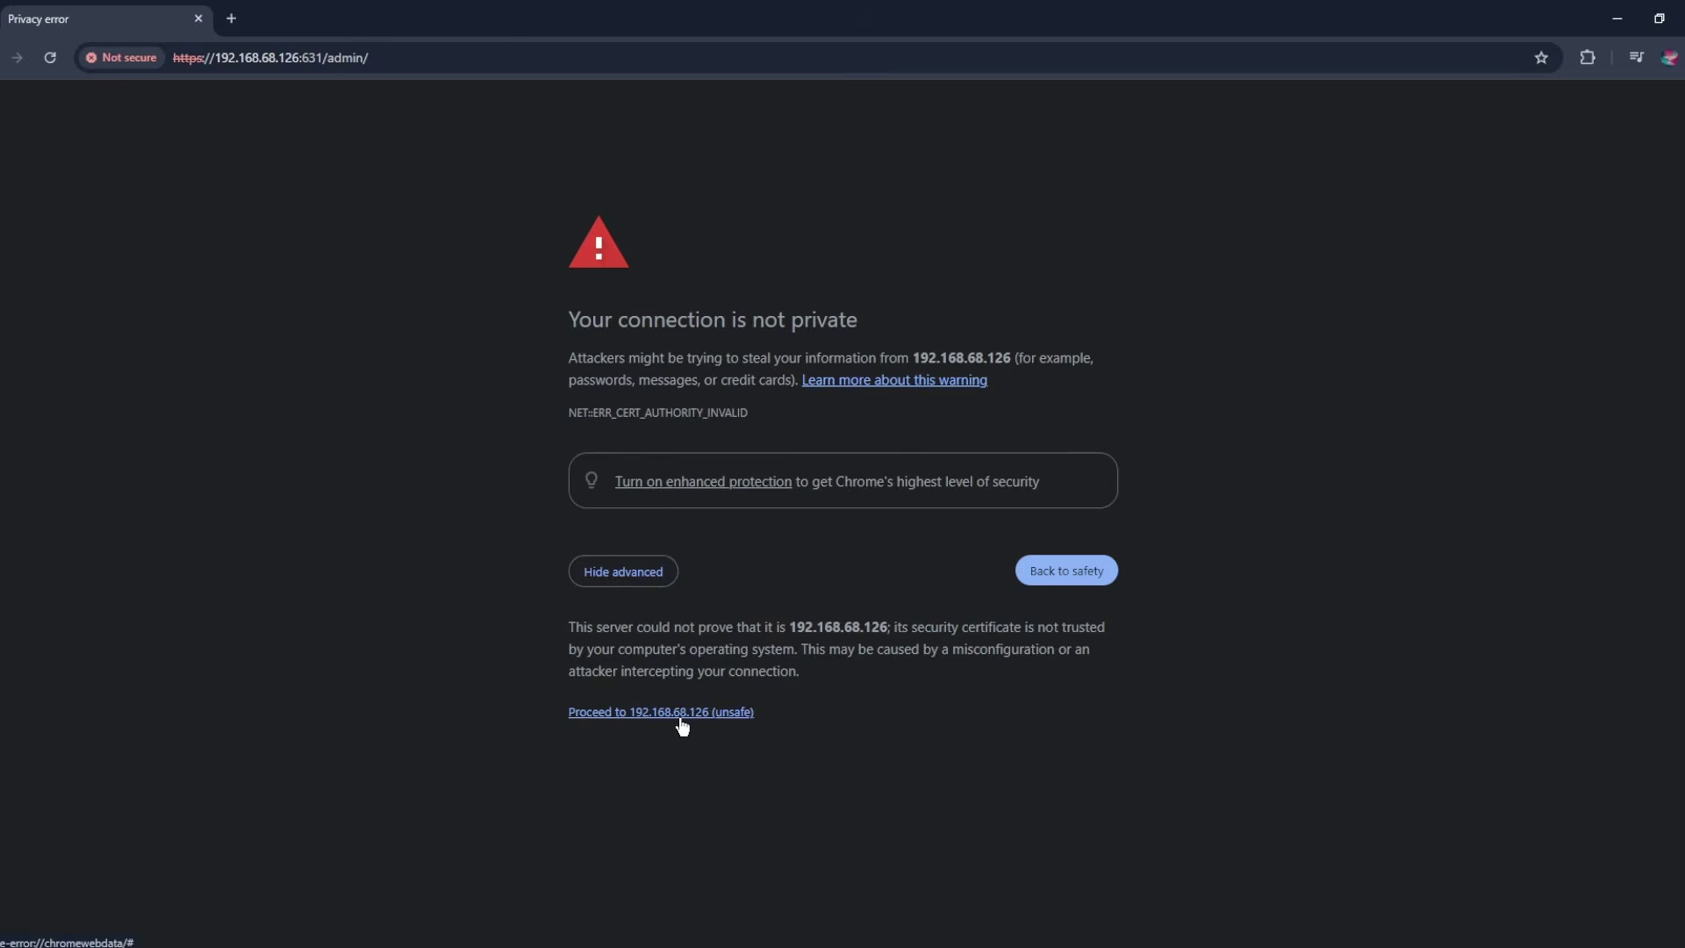
{"action": "left_click", "coordinate": [665, 713]}
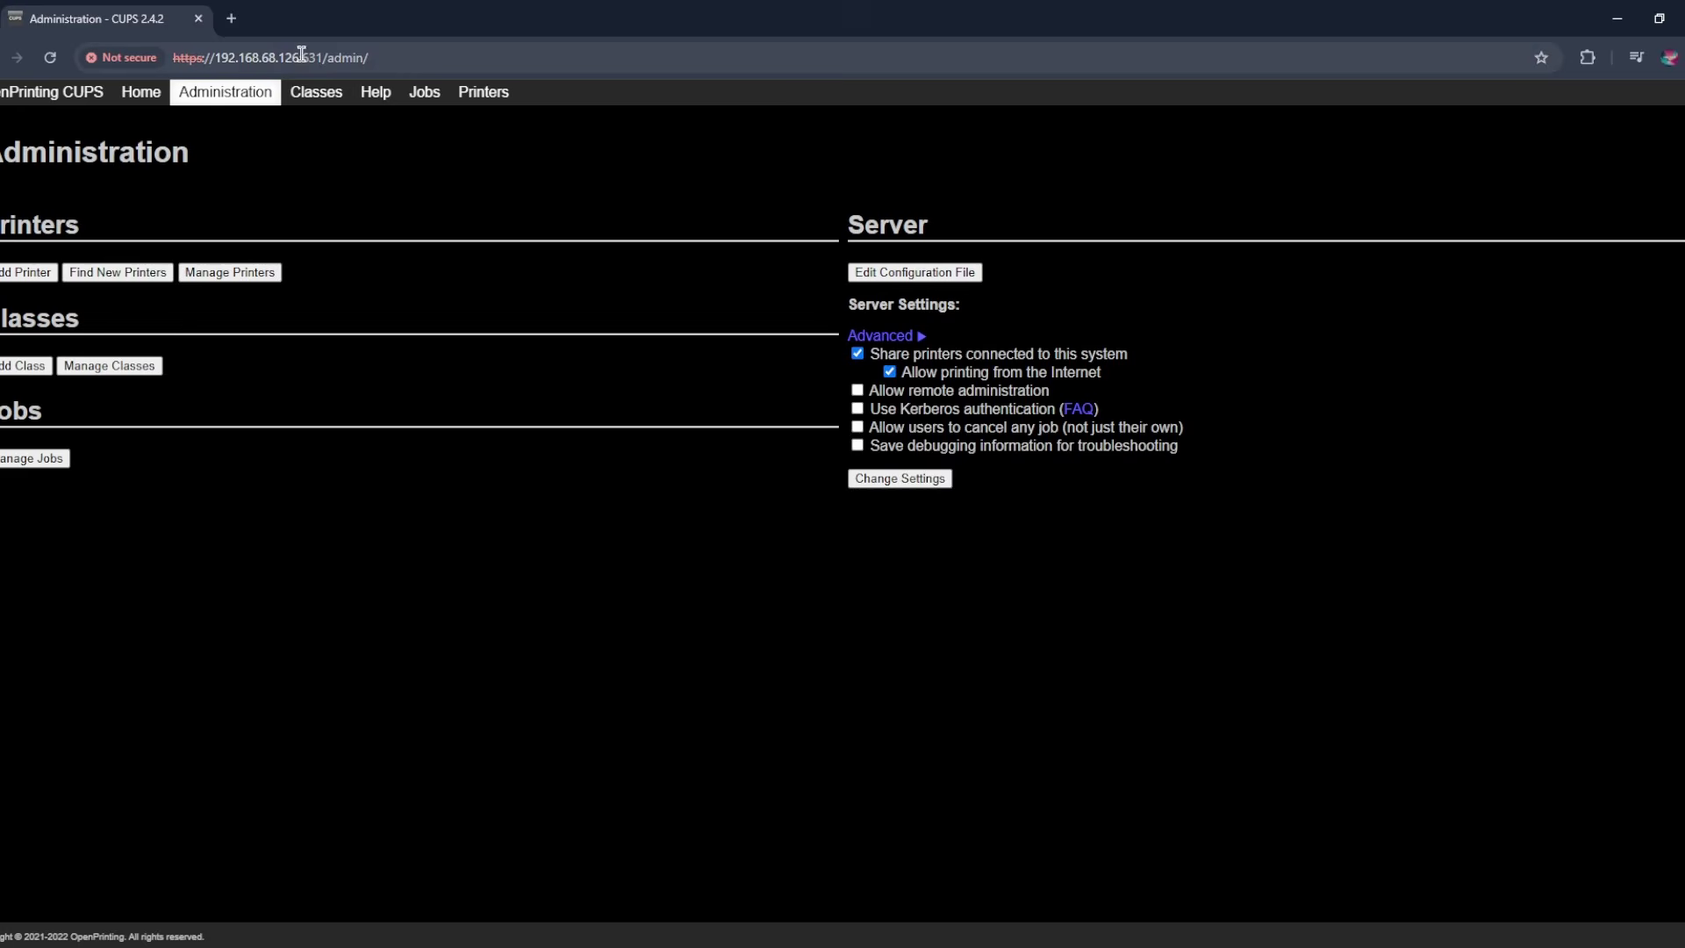
- Choose Add Printer and enter the Pi account's username and password in the sign-in prompt
{"action": "left_click", "coordinate": [388, 62]}
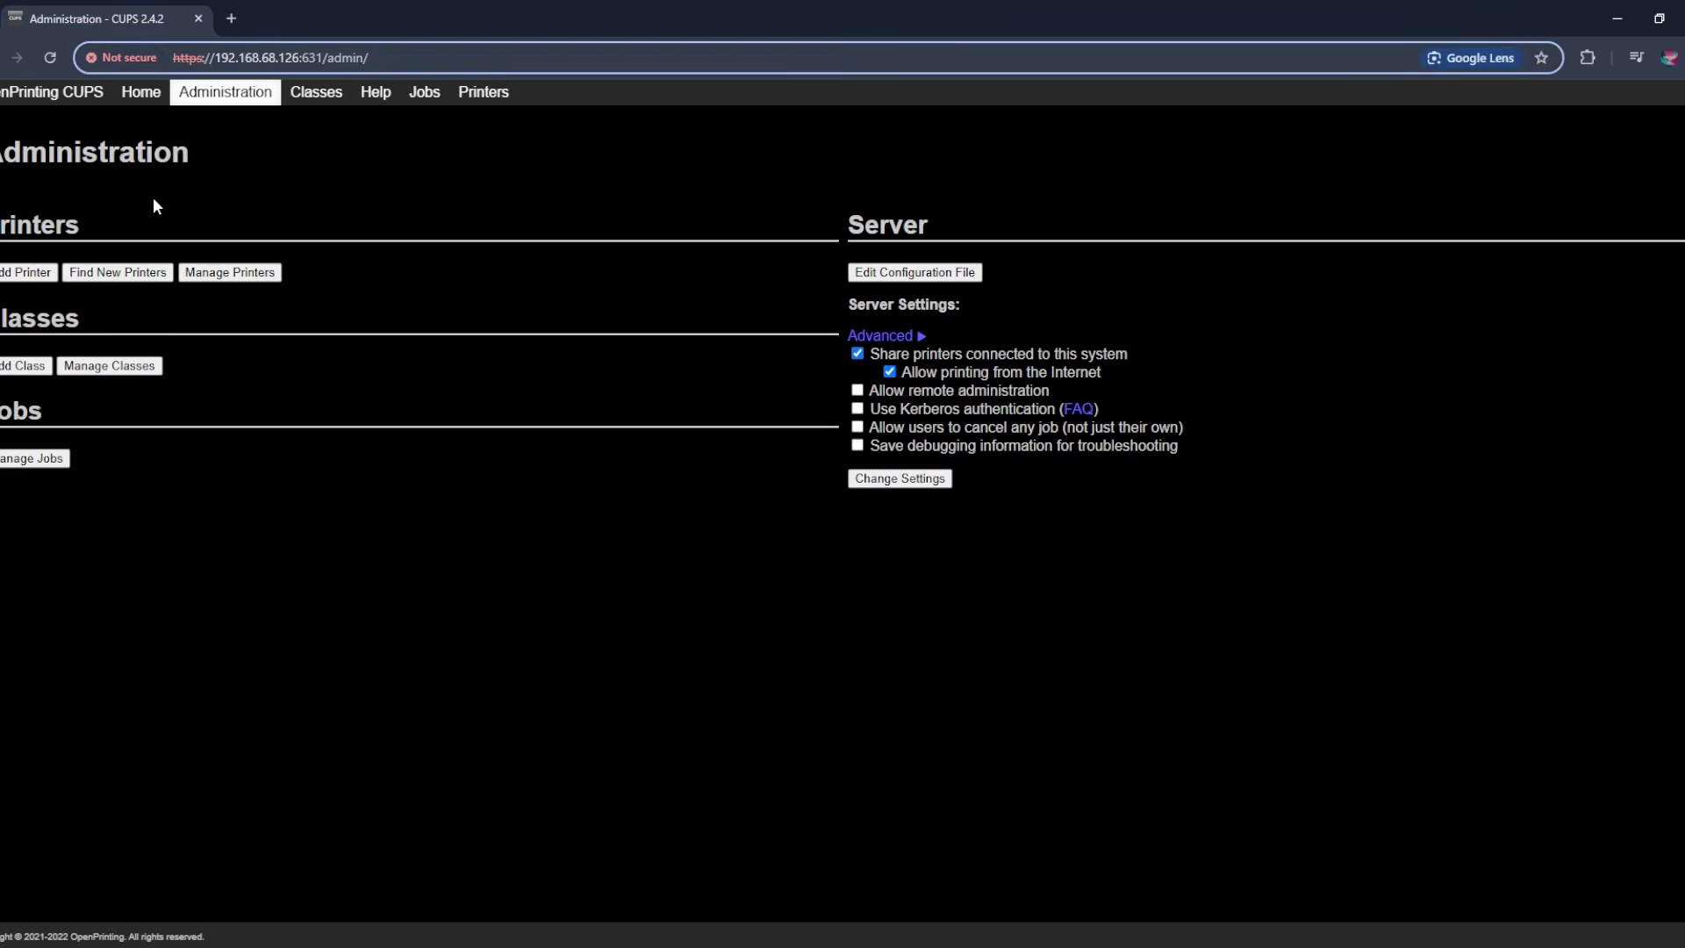
{"action": "left_click", "coordinate": [26, 272]}
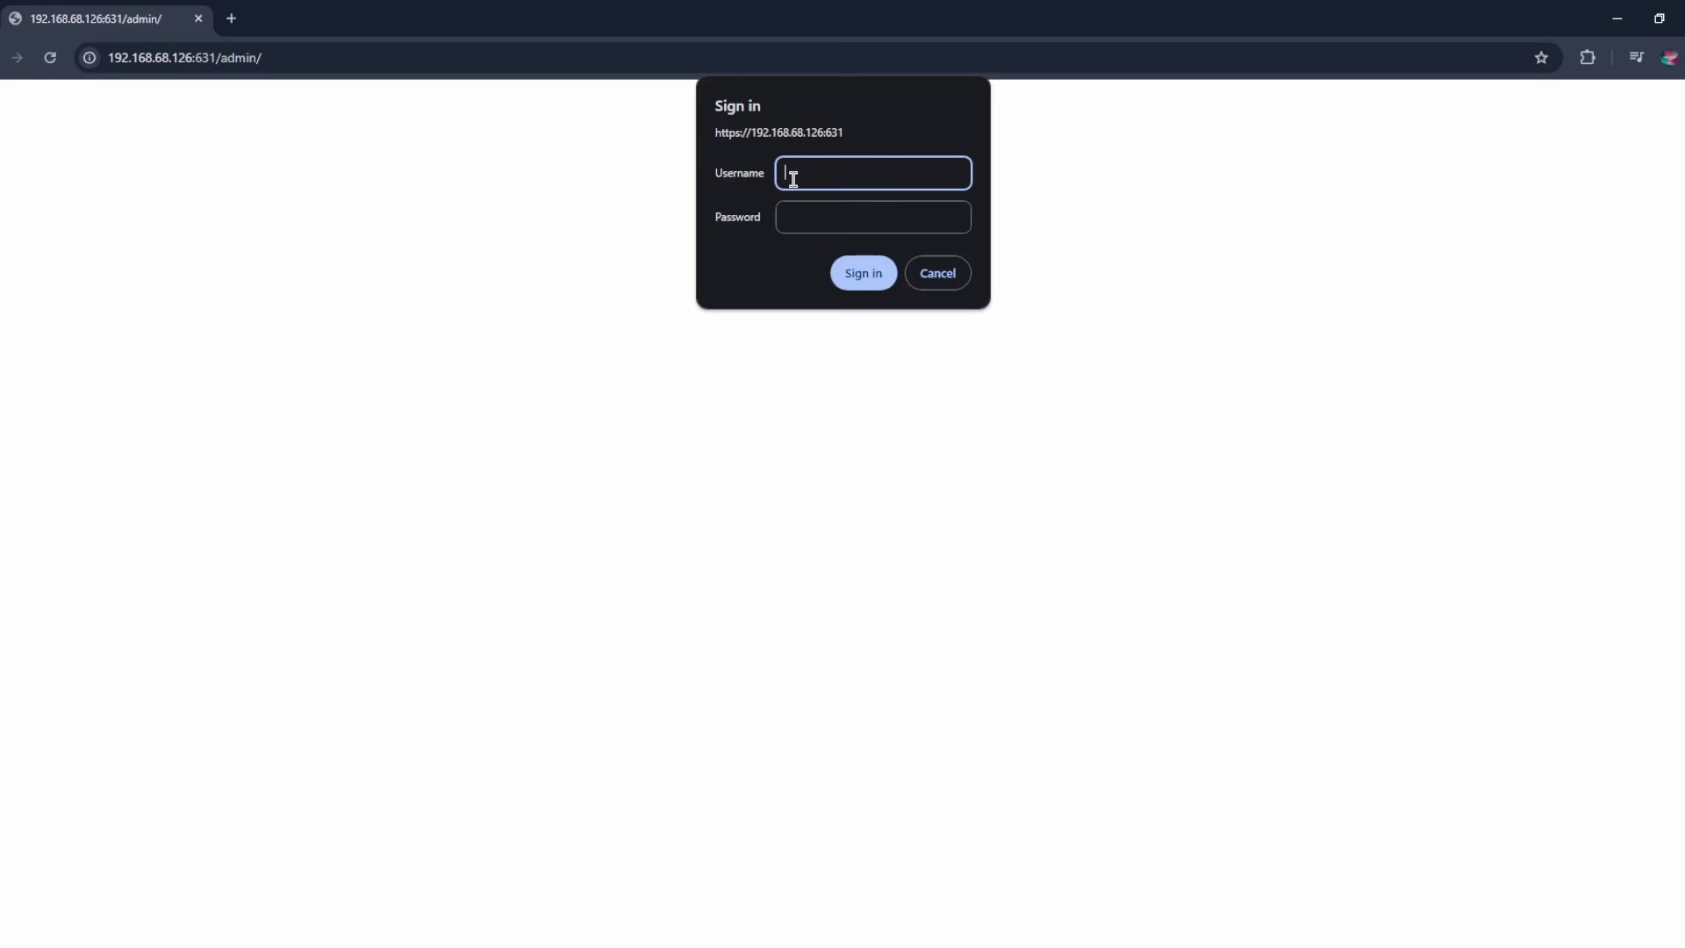
{"action": "type", "text": "pi"}
{"action": "left_click", "coordinate": [795, 221]}
{"action": "type", "text": "r"}
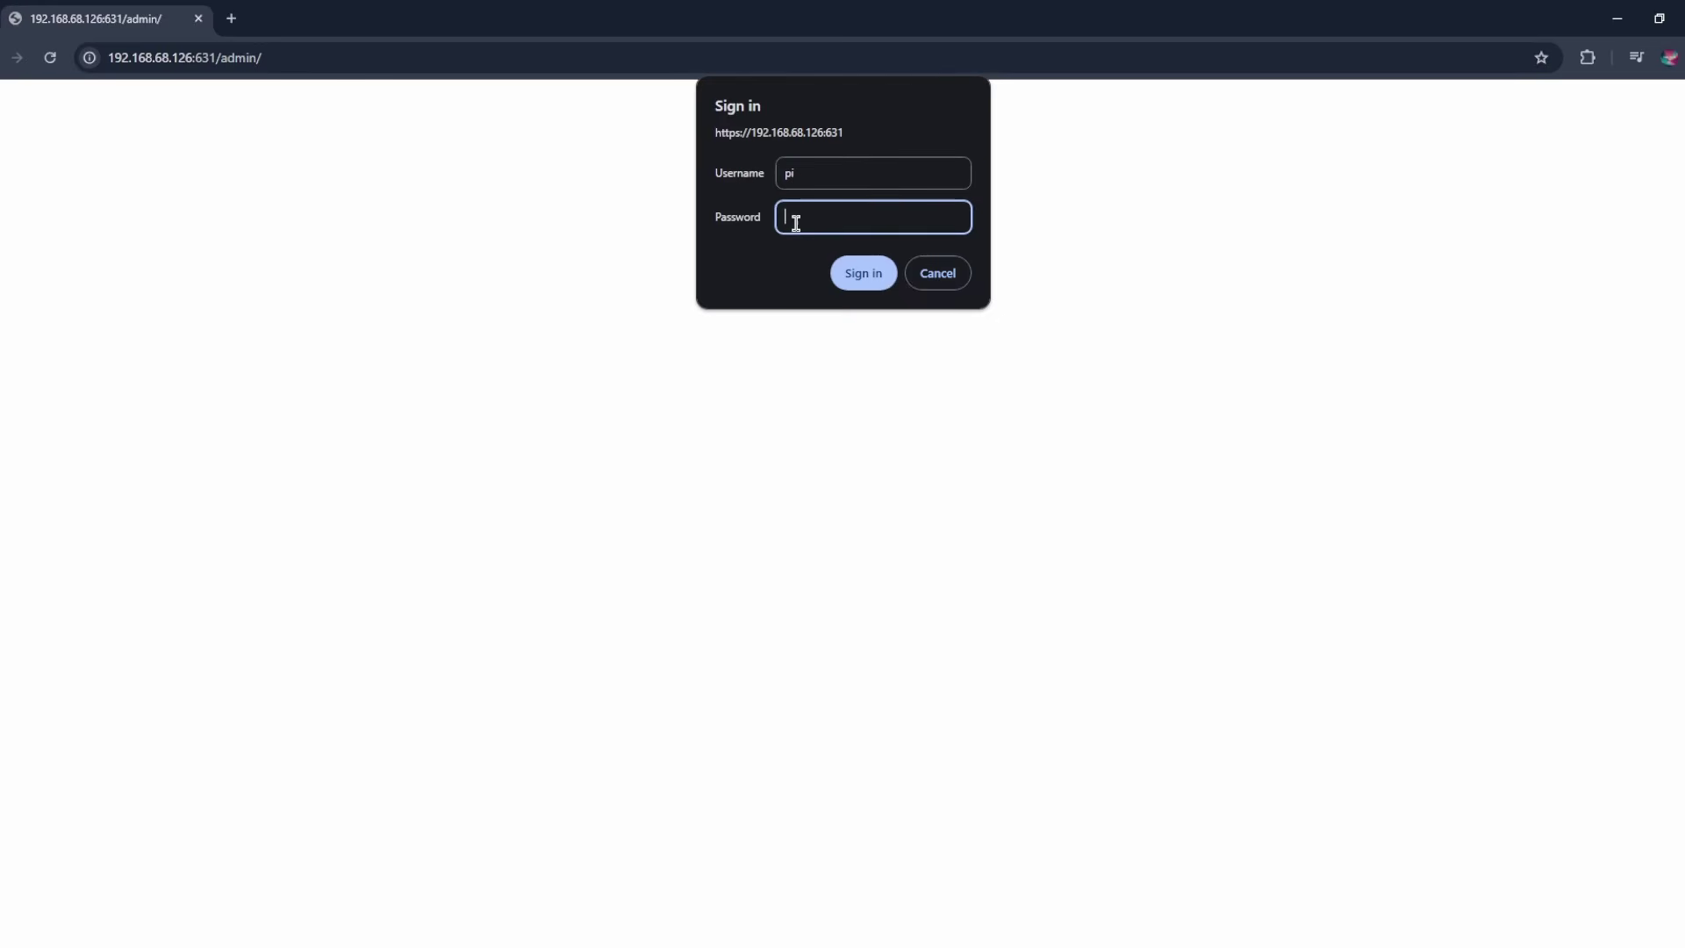
{"action": "type", "text": "aspberry"}
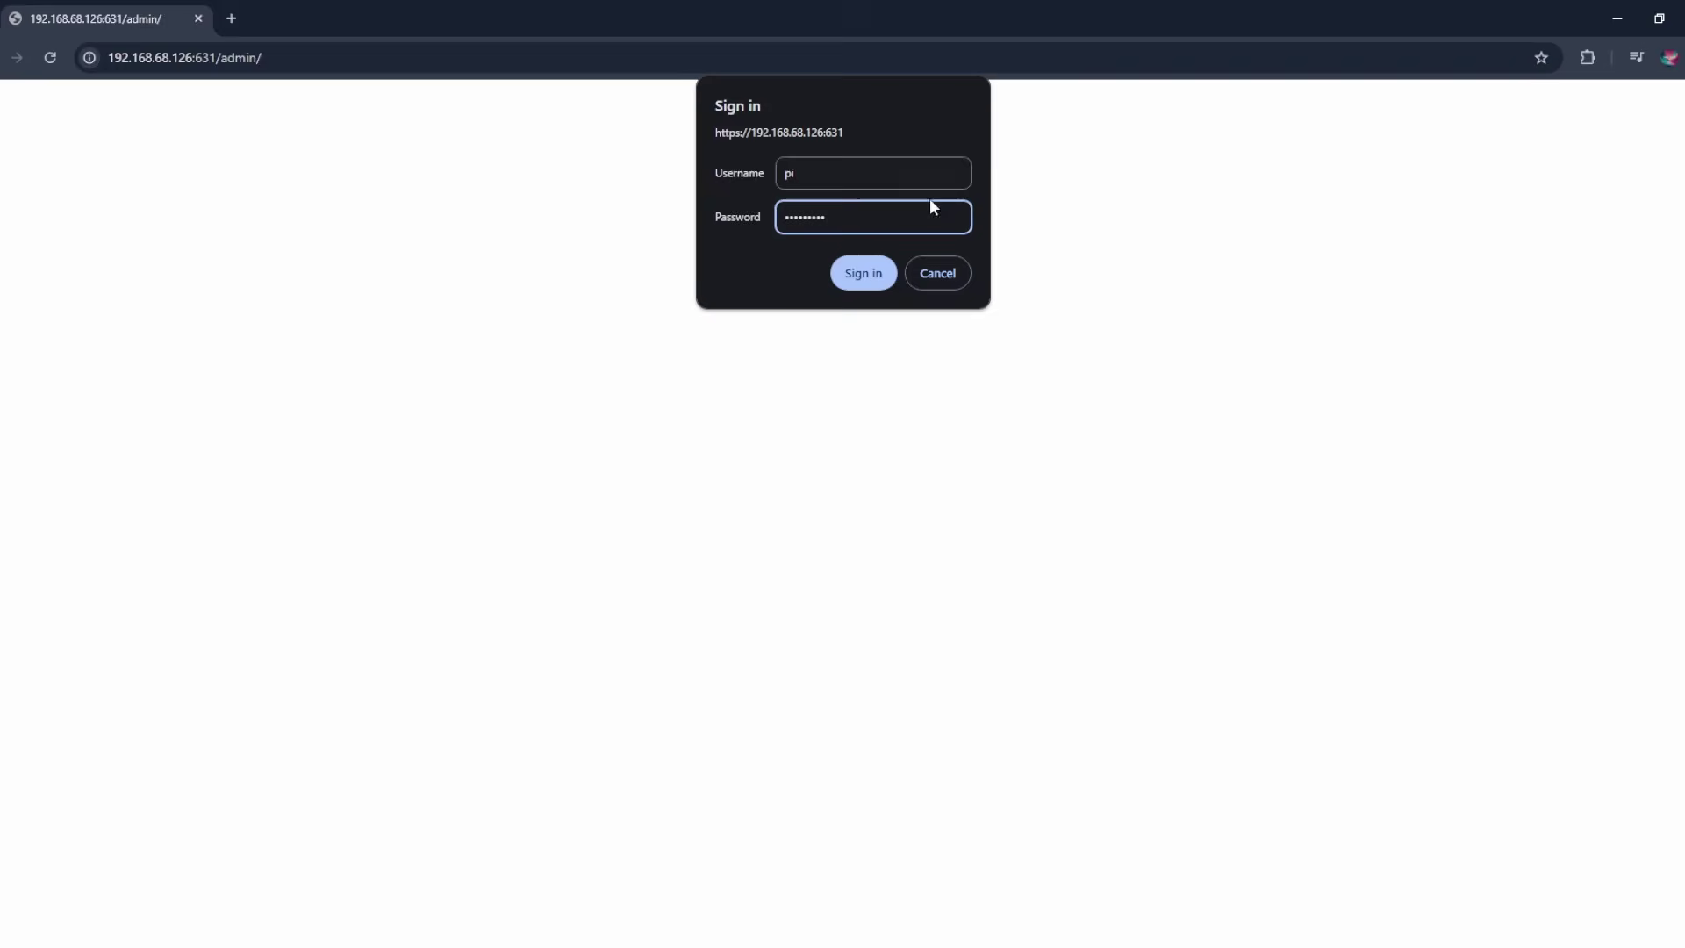
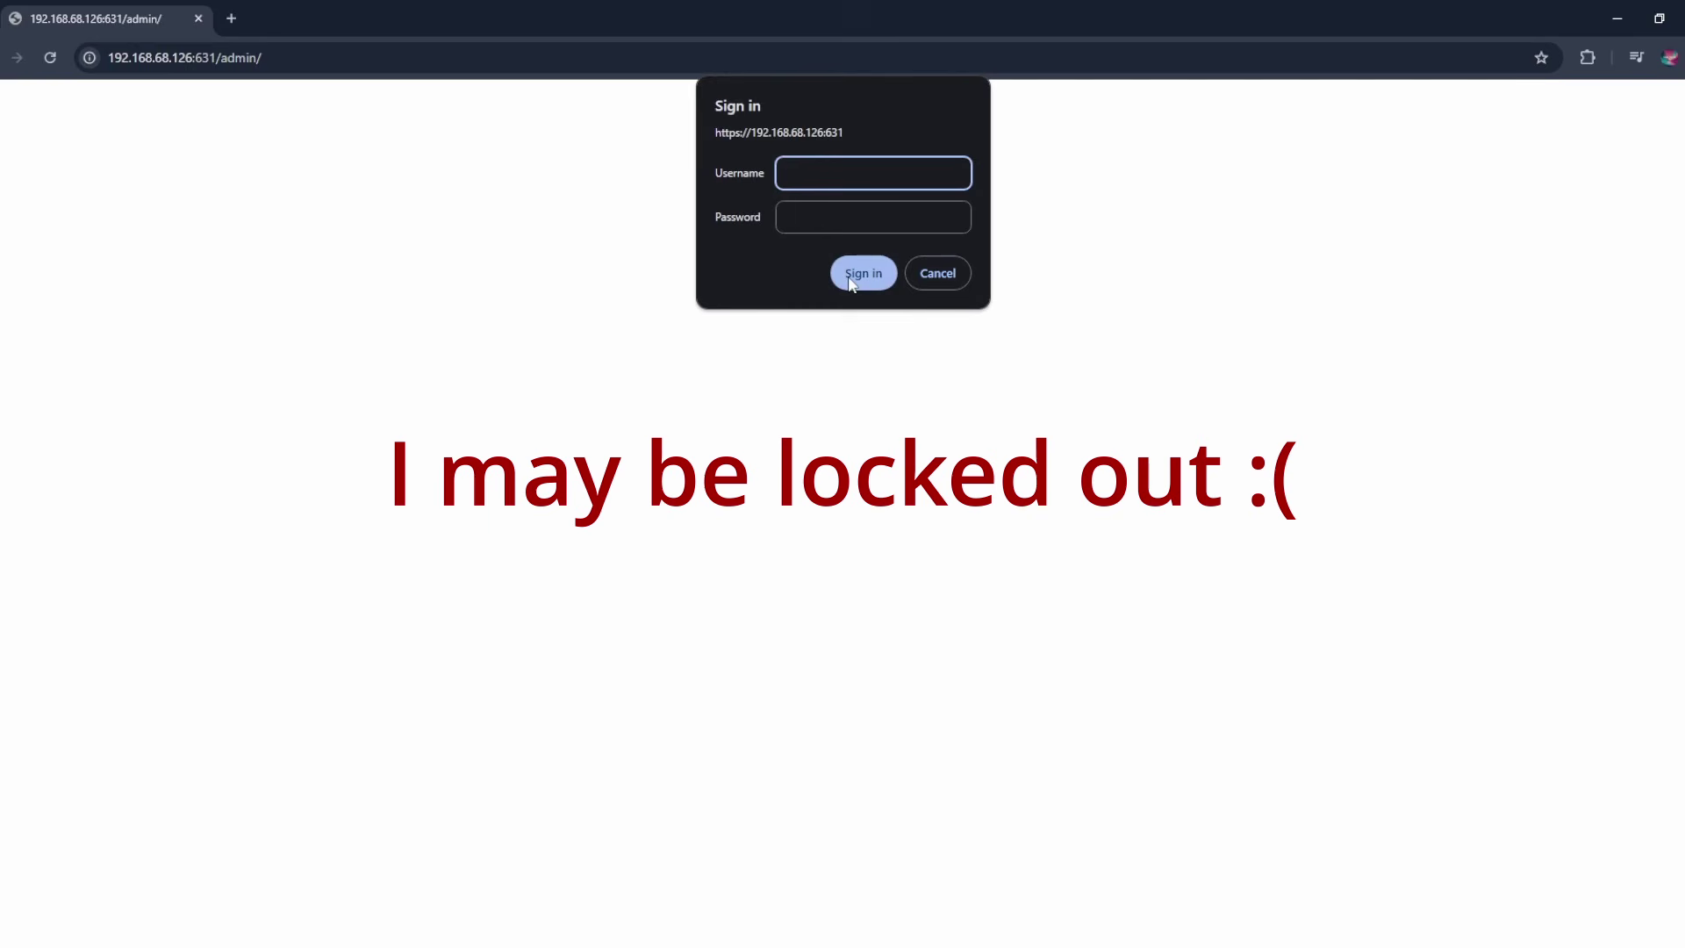
- Submit the administrator user name and password in the browser's CUPS sign-in dialog
{"action": "type", "text": "TheTechFellas"}
{"action": "left_click", "coordinate": [821, 225]}
{"action": "type", "text": "*********"}
{"action": "key", "text": "Return"}
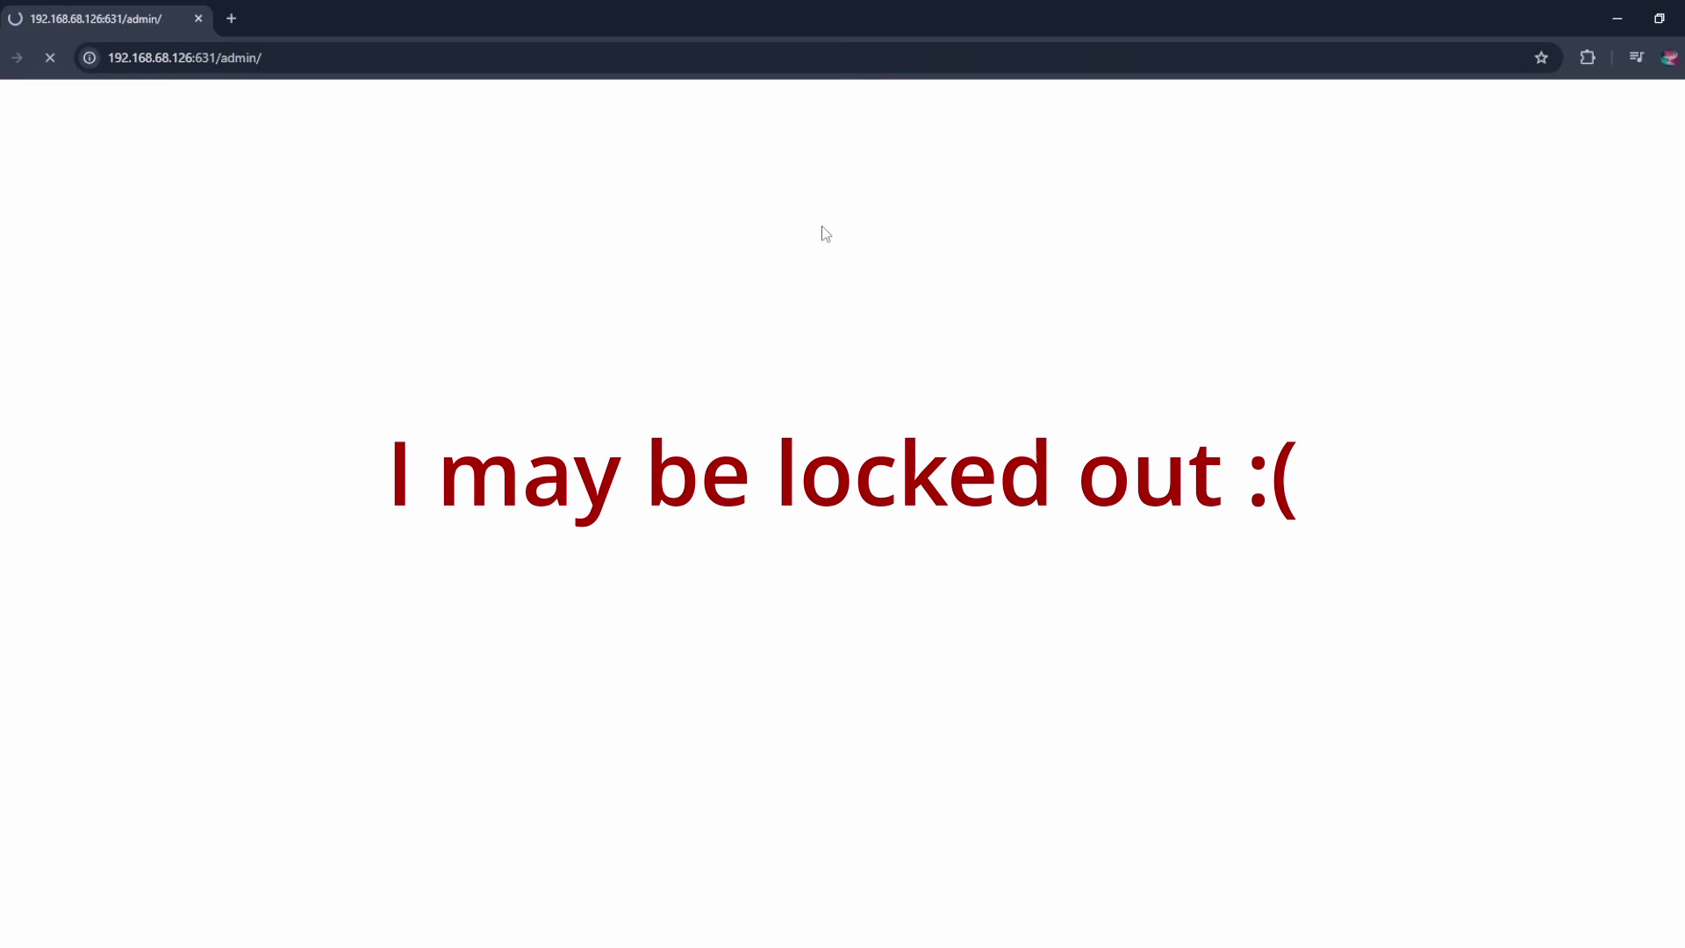
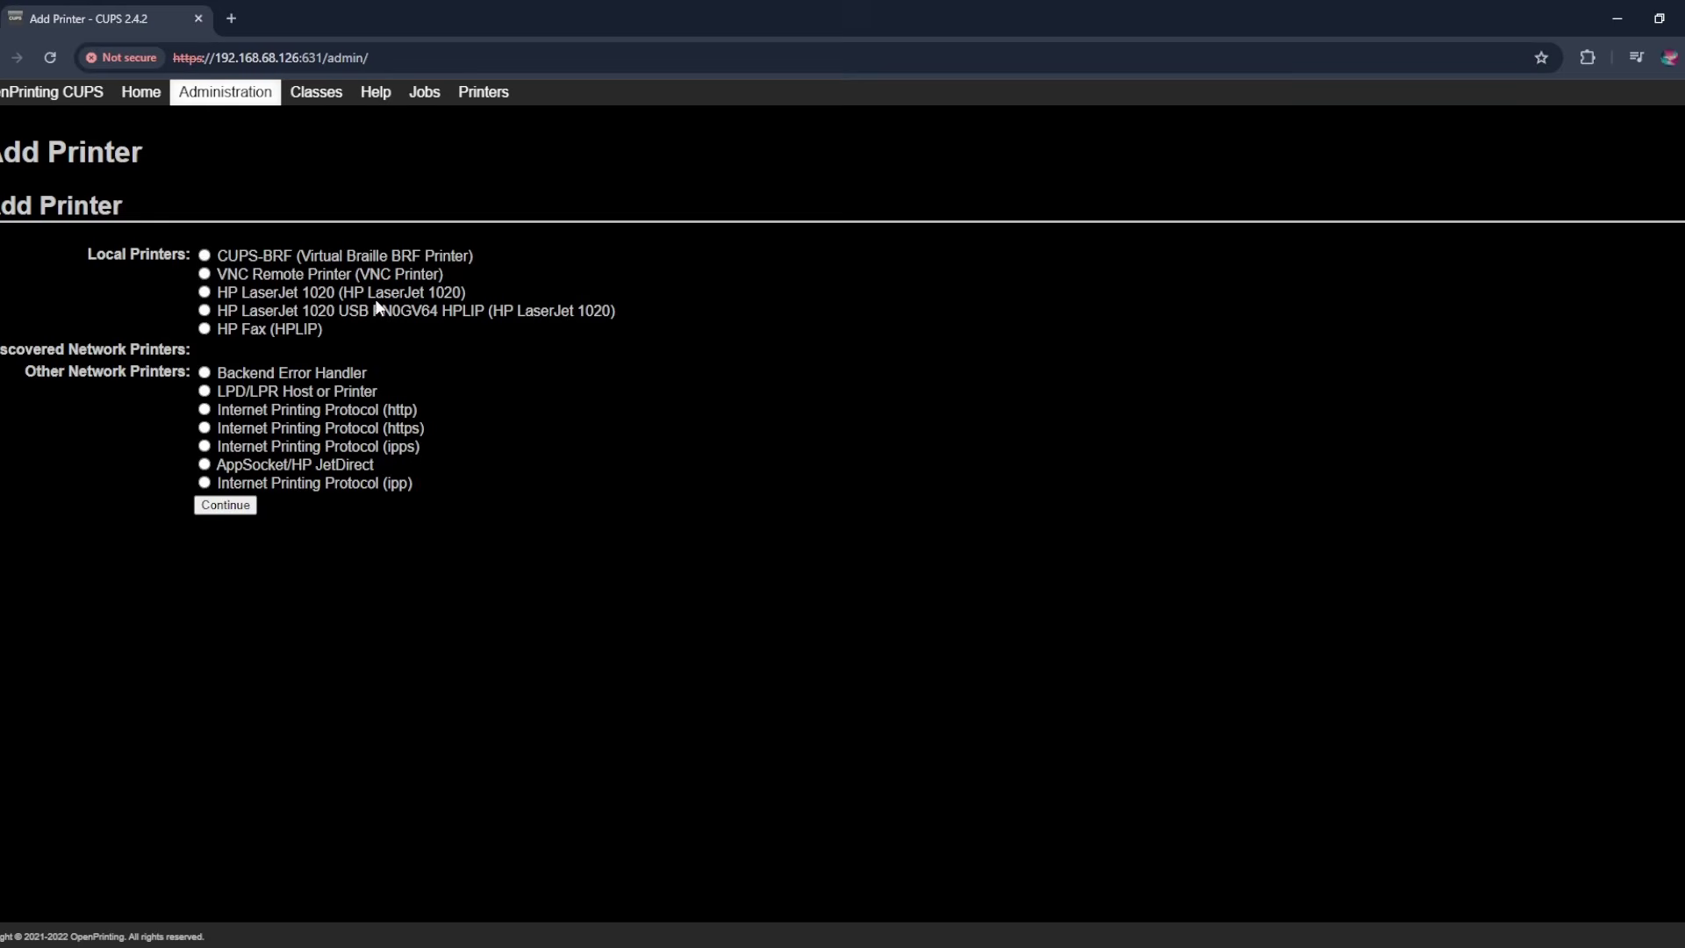
- Select the local USB HP LaserJet 1020 and mark it as a shared printer
{"action": "left_click", "coordinate": [203, 293]}
{"action": "left_click", "coordinate": [224, 507]}
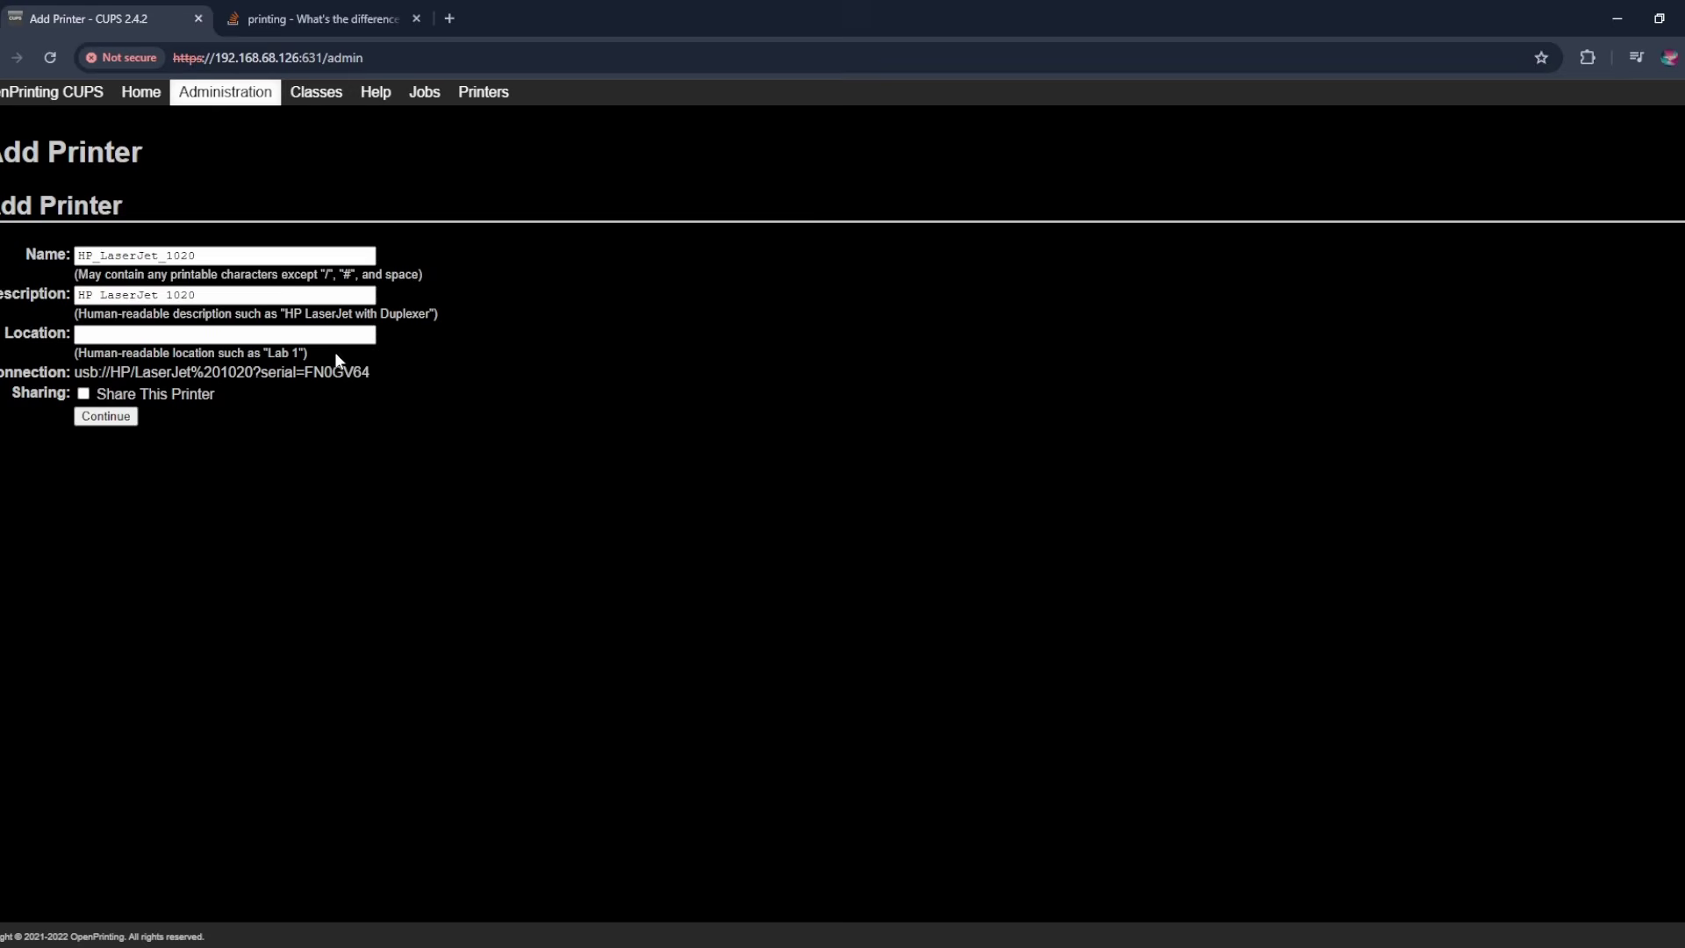
{"action": "left_click", "coordinate": [211, 289]}
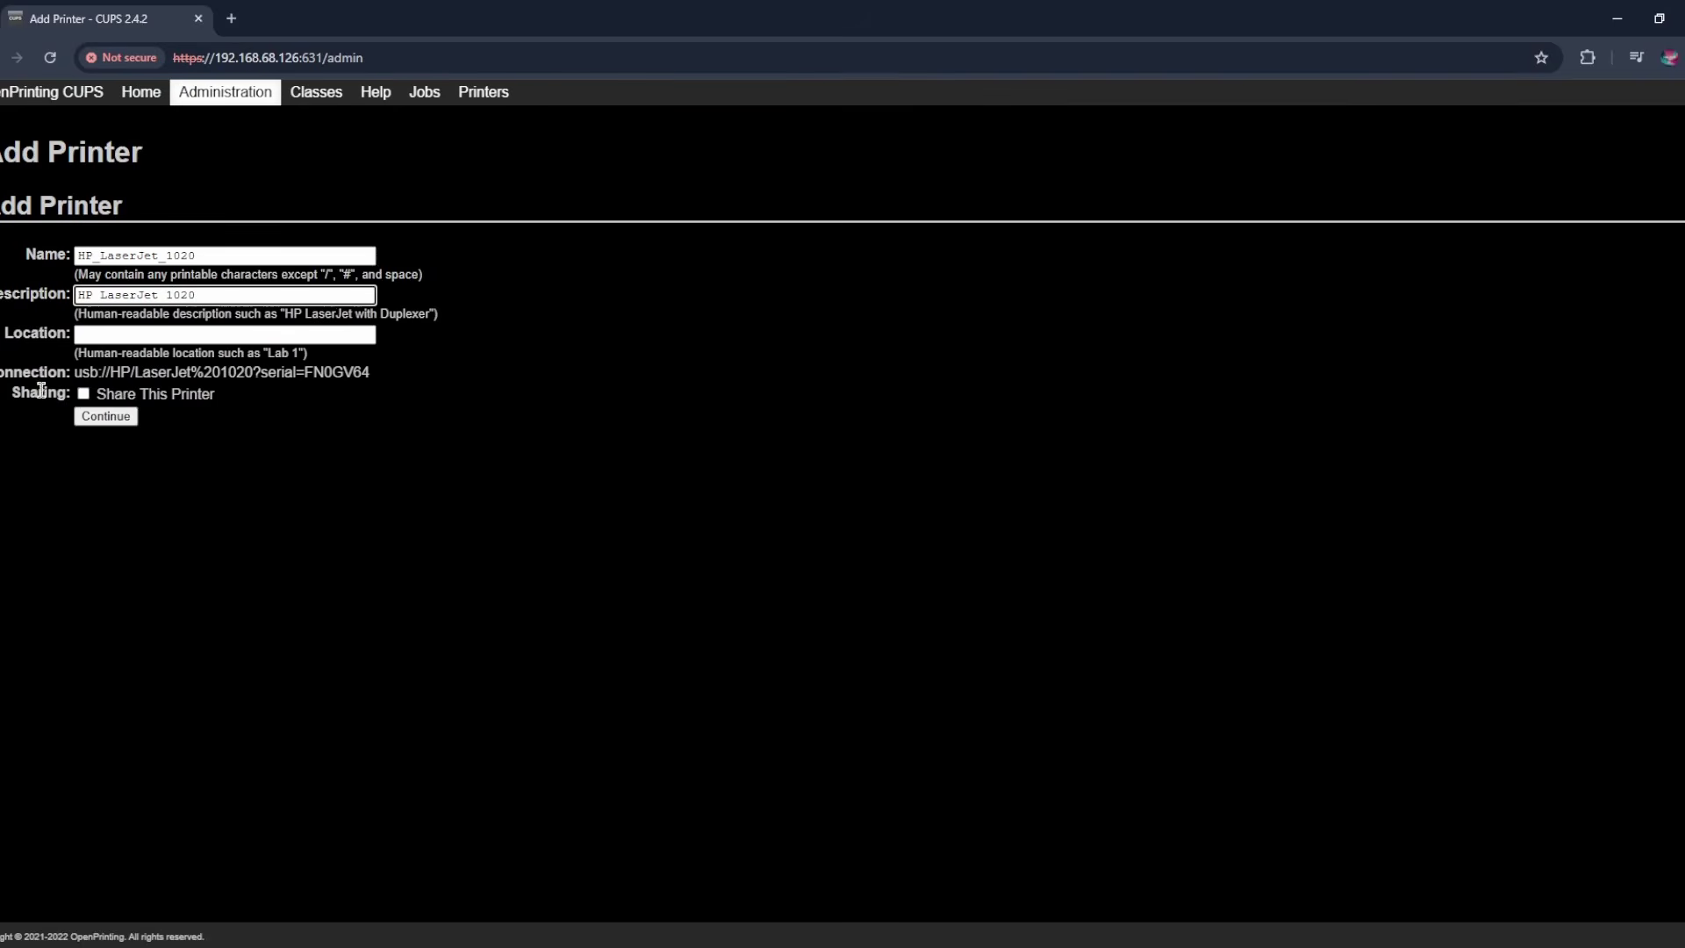
{"action": "left_click", "coordinate": [84, 394]}
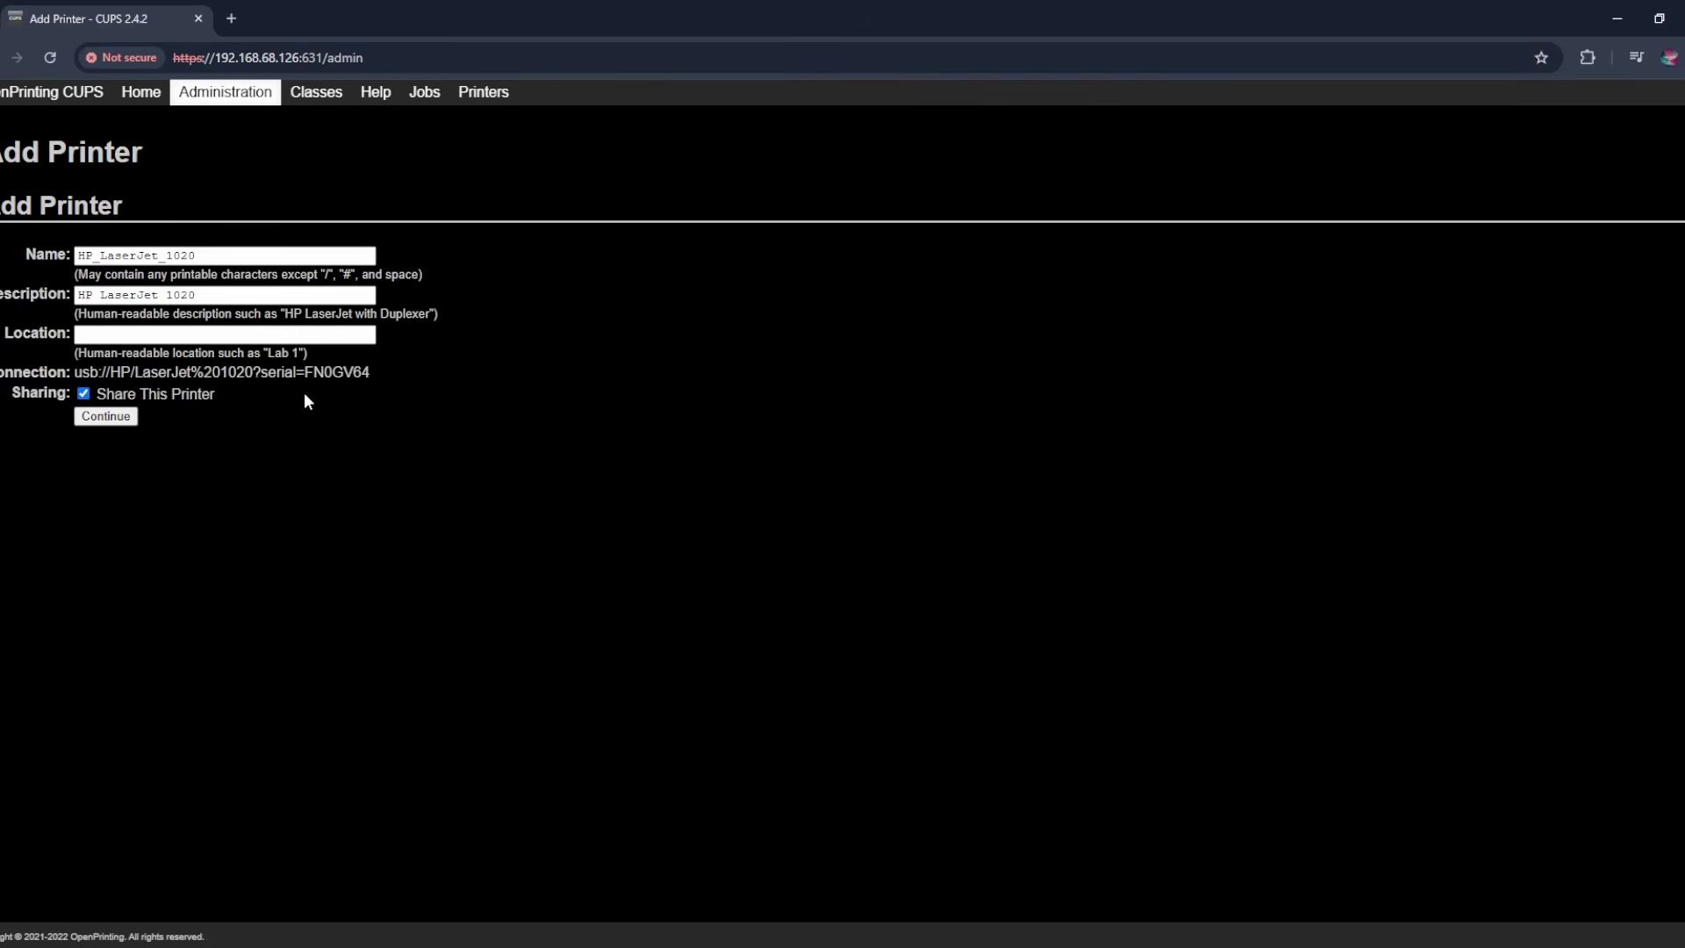
{"action": "left_click", "coordinate": [126, 417]}
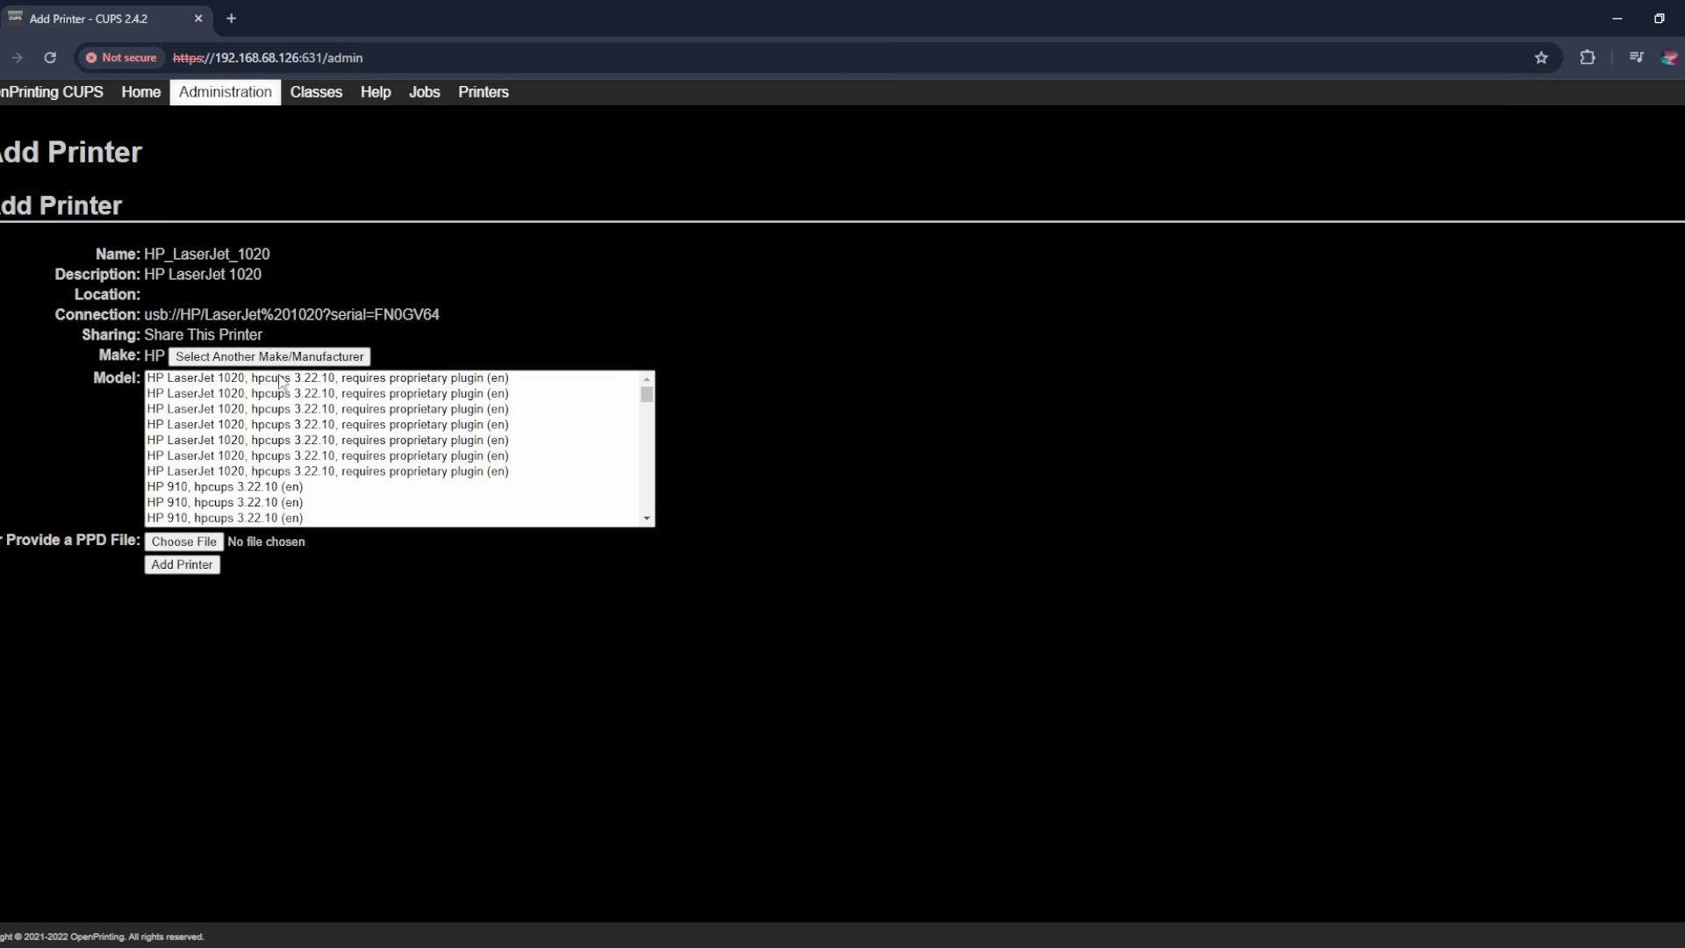
- Add the printer with the 'HP LaserJet 1020, hpcups 3.22.10, requires proprietary plugin' driver
{"action": "left_click", "coordinate": [336, 381]}
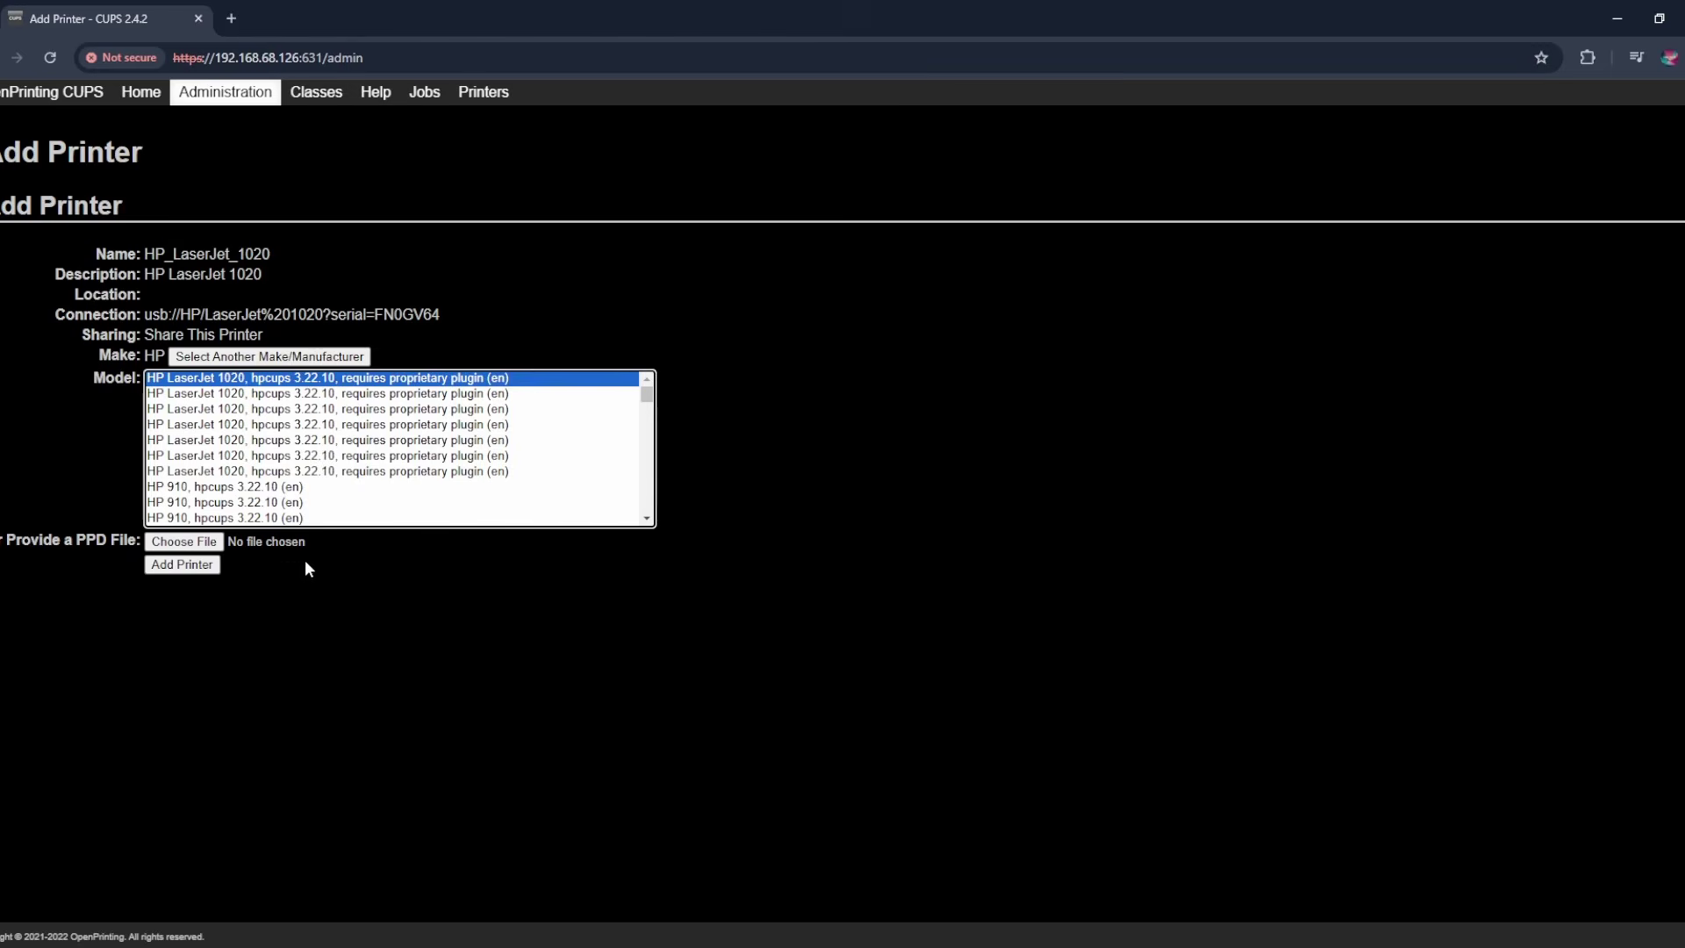
{"action": "left_click", "coordinate": [326, 393]}
{"action": "left_click", "coordinate": [367, 425]}
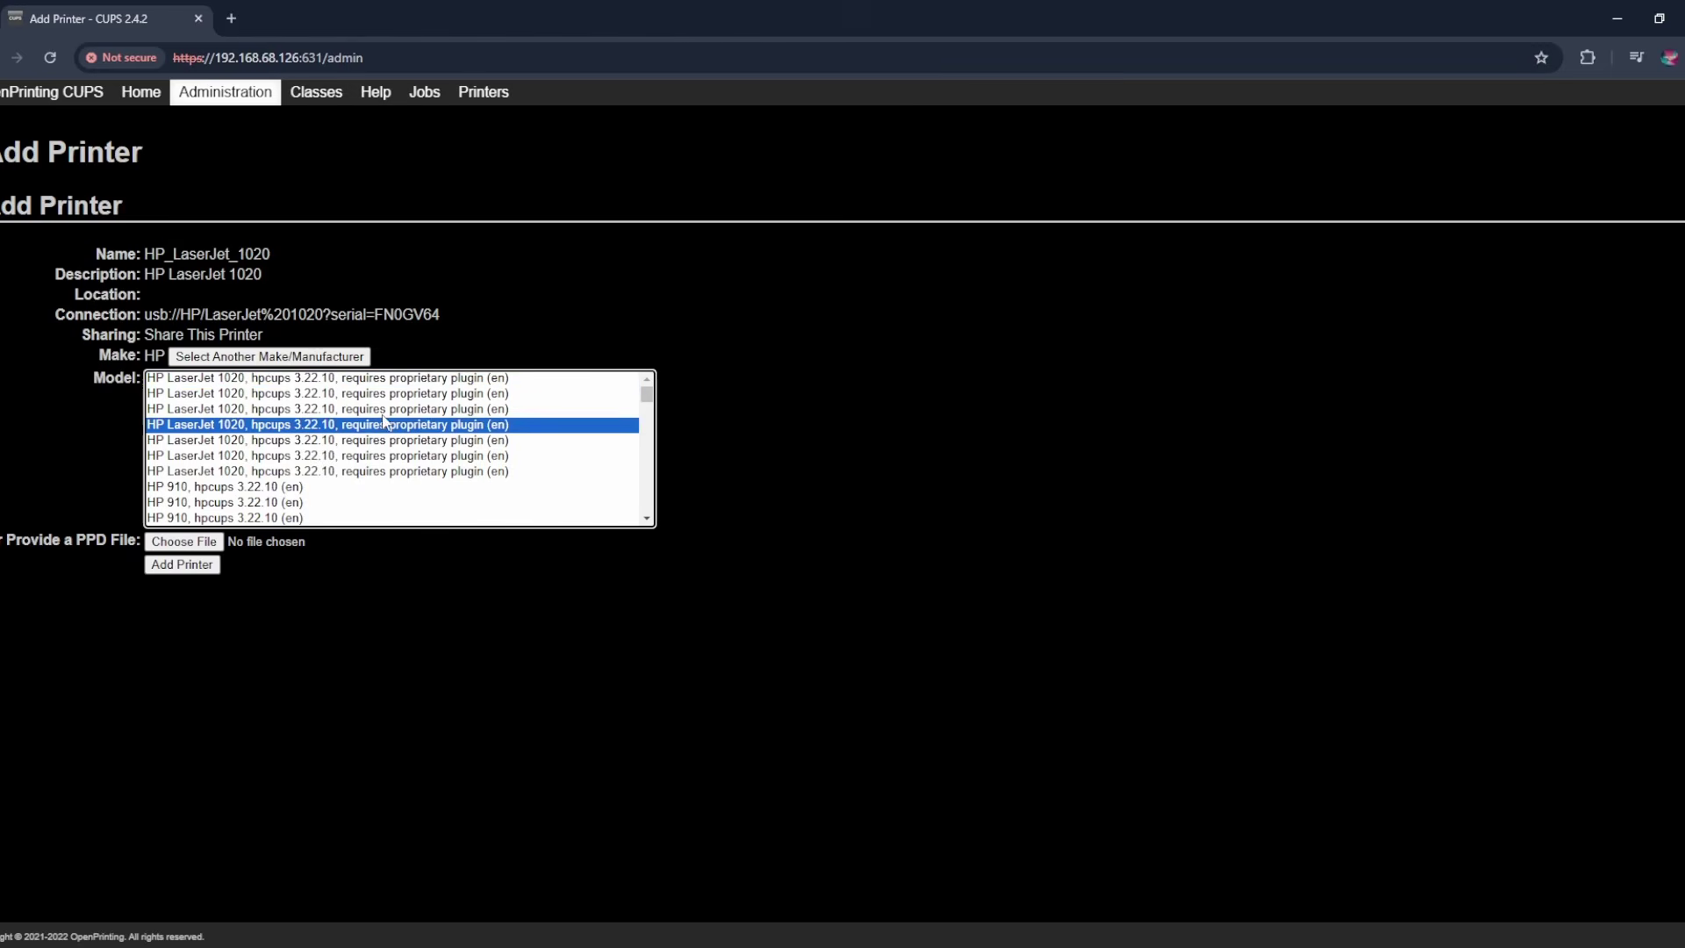
{"action": "left_click", "coordinate": [397, 471]}
{"action": "left_click", "coordinate": [334, 378]}
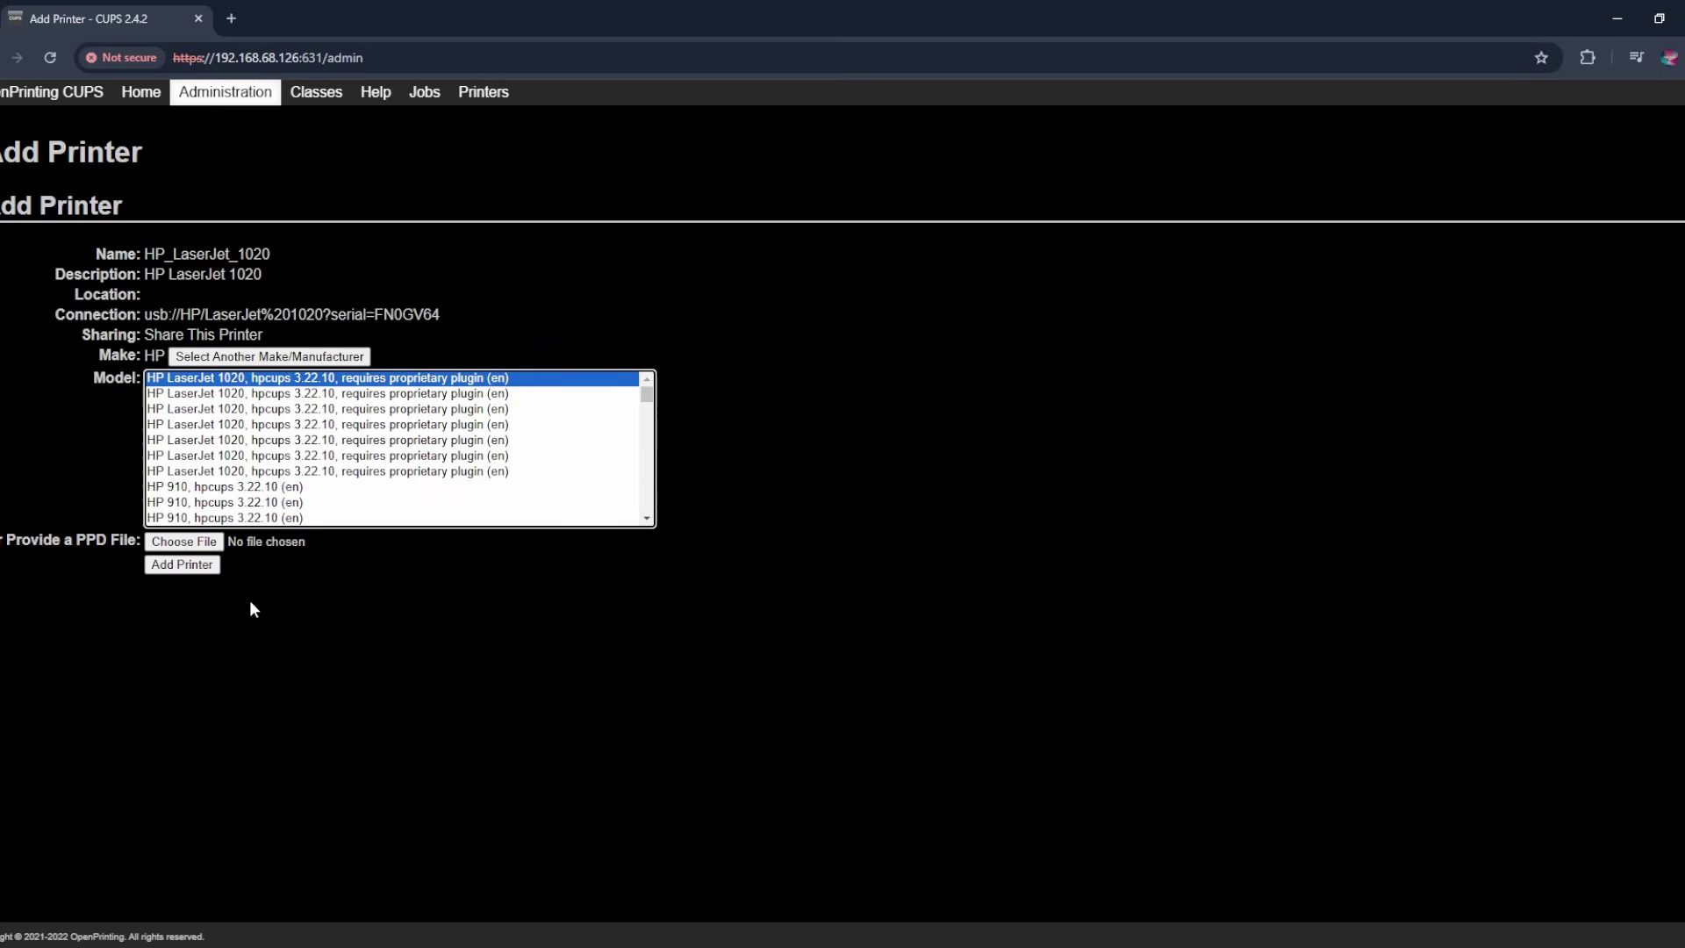
{"action": "left_click", "coordinate": [194, 564]}
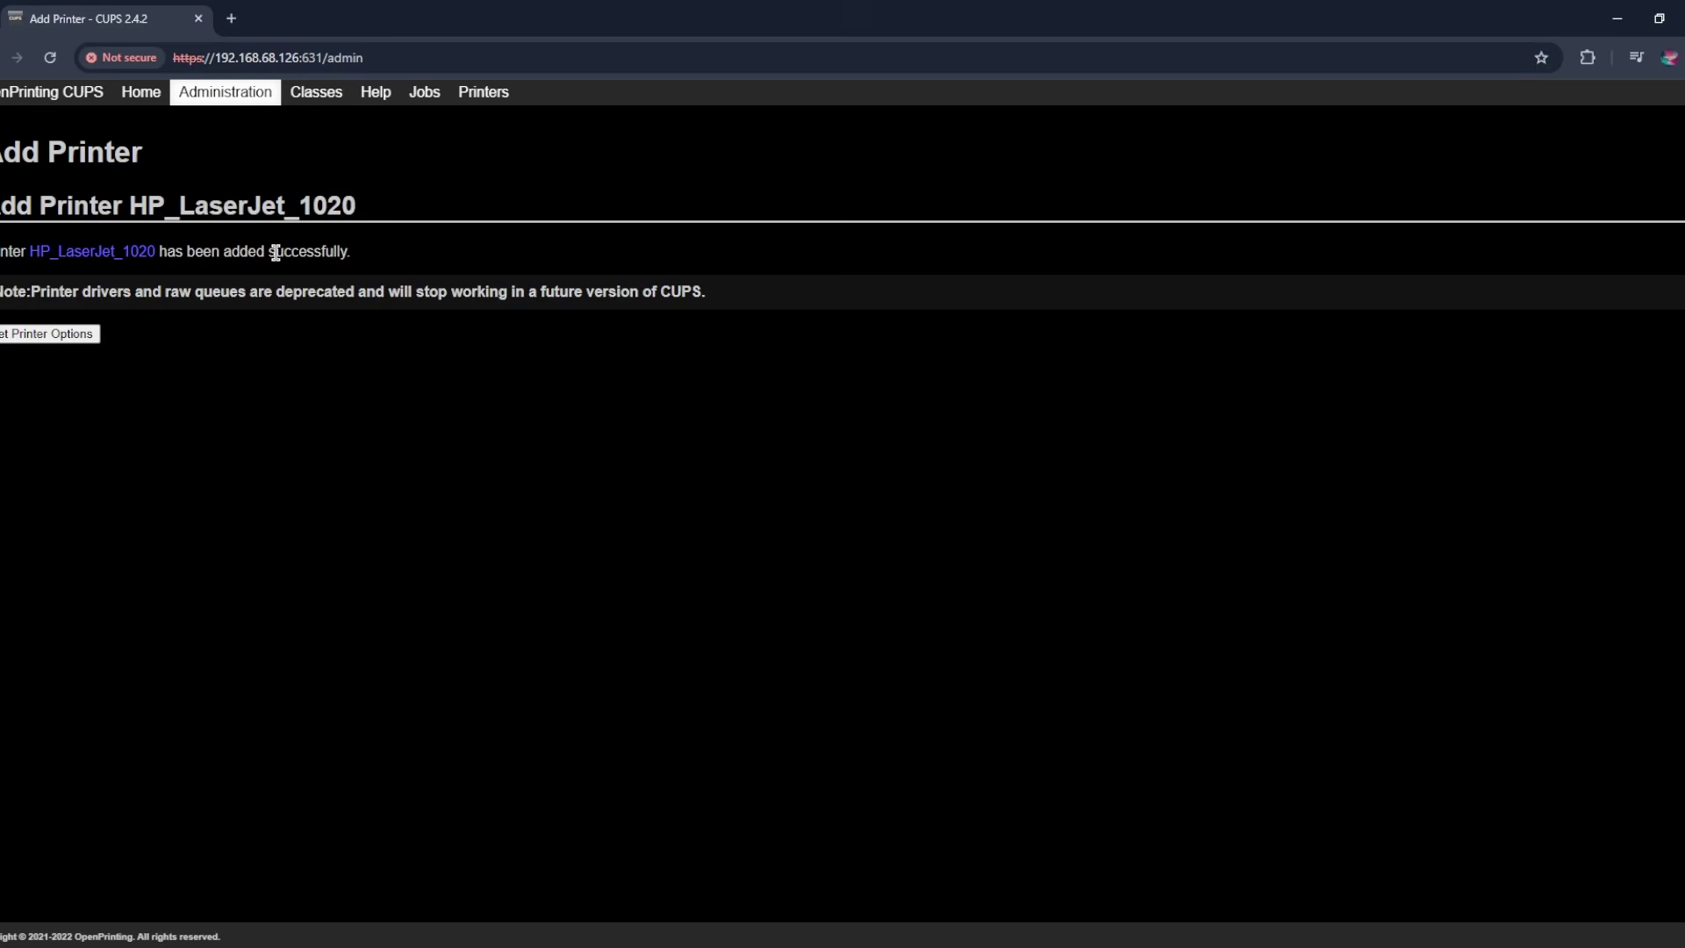
- Save HP_LaserJet_1020's default options: A4 paper, no double-sided printing, Normal quality
{"action": "left_click", "coordinate": [48, 338]}
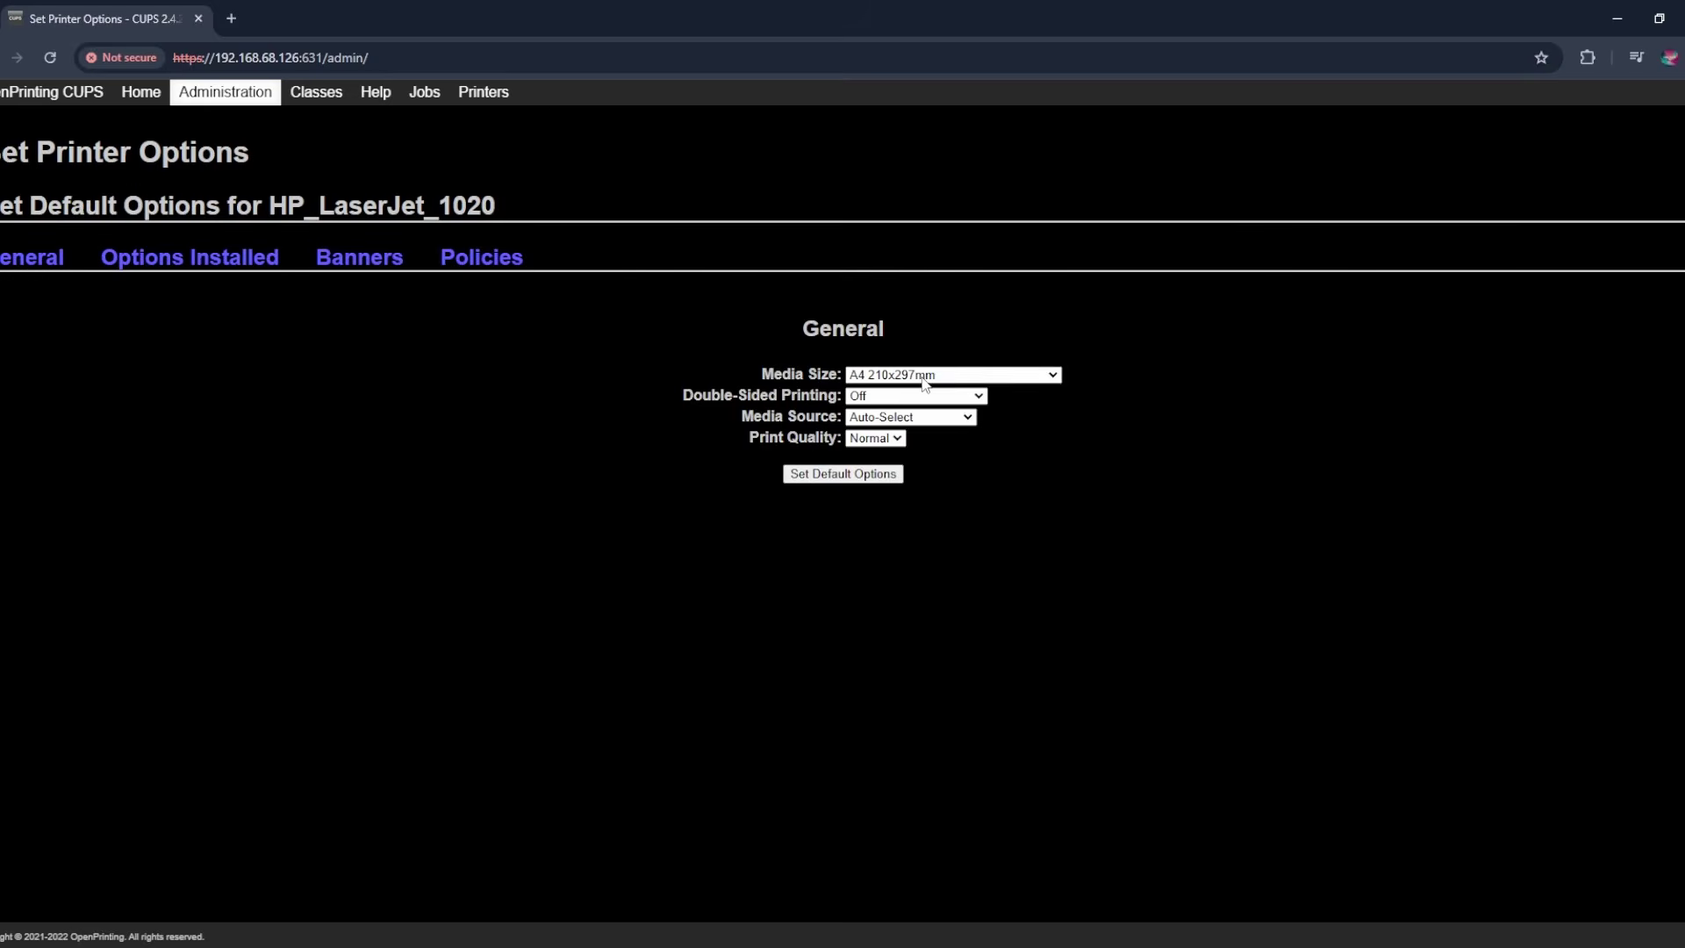
{"action": "left_click", "coordinate": [825, 475]}
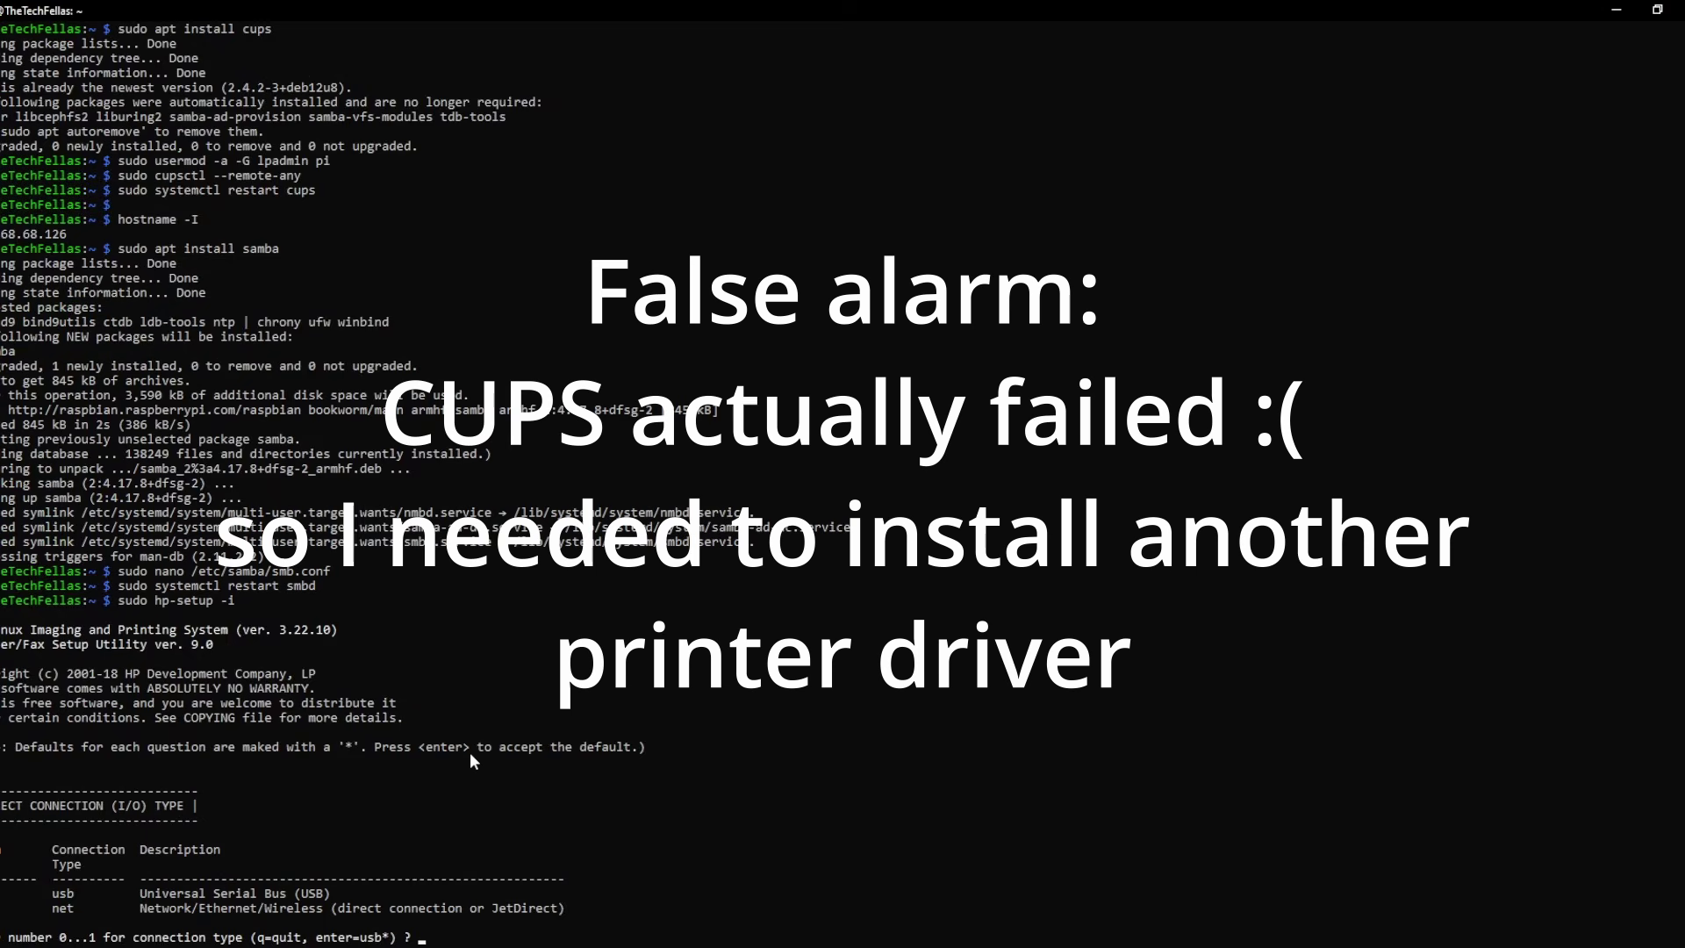
- In hp-setup choose USB (0), accept the plugin licence (y), and decline another print queue (n)
{"action": "type", "text": "0"}
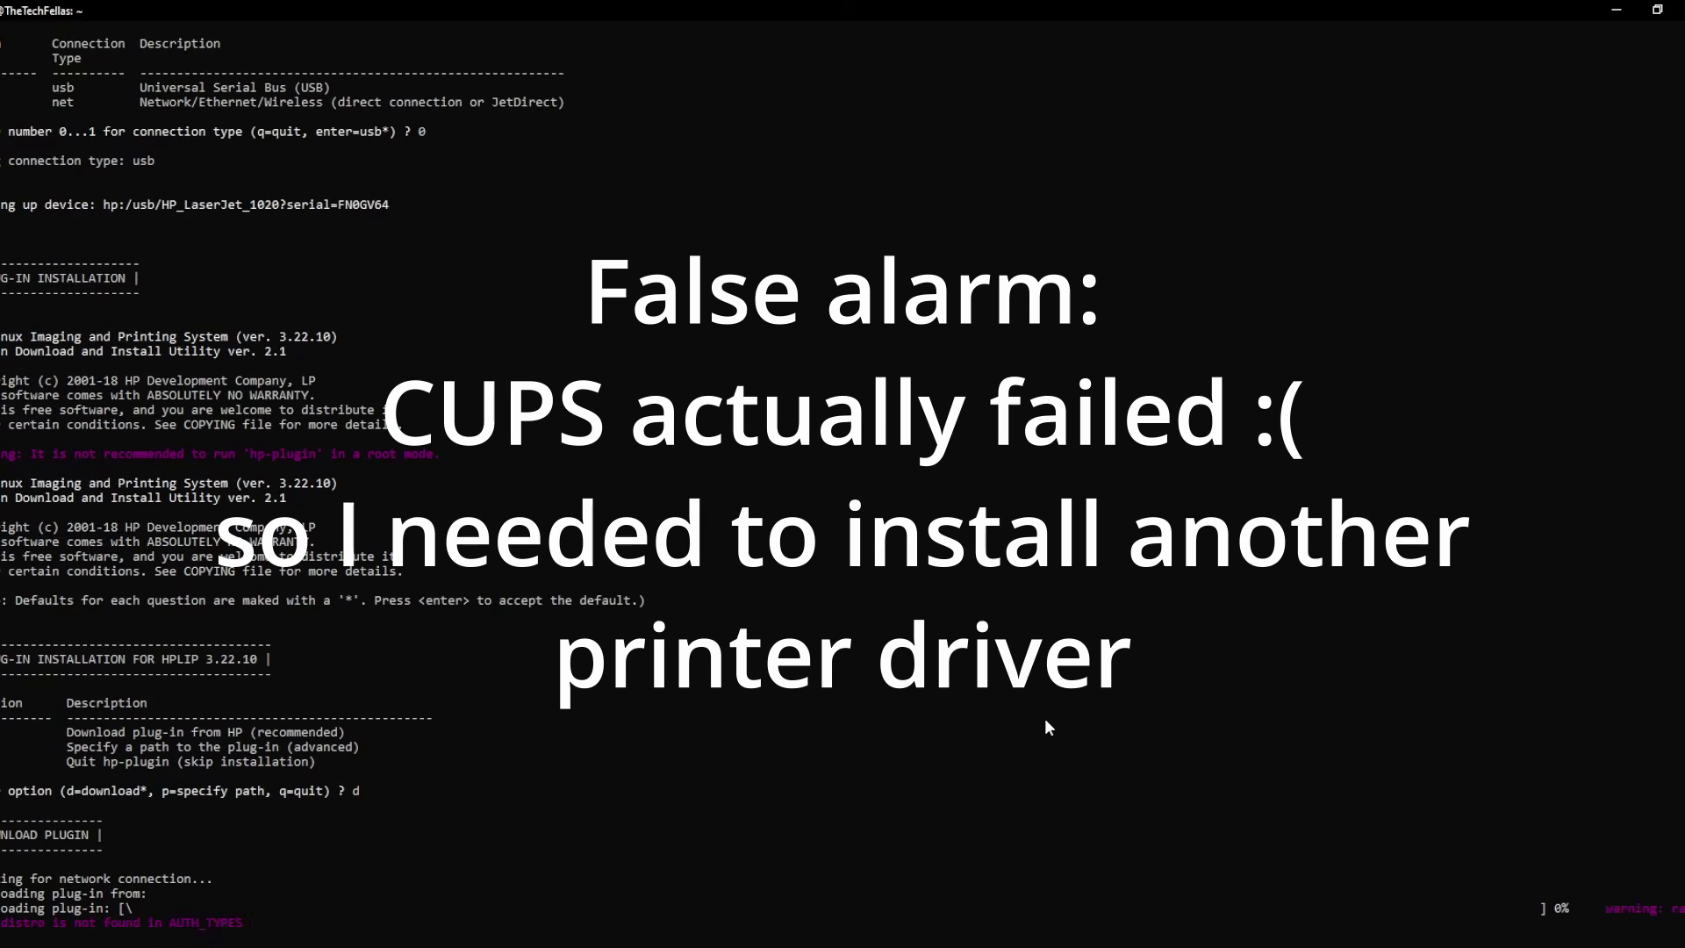
{"action": "type", "text": "y"}
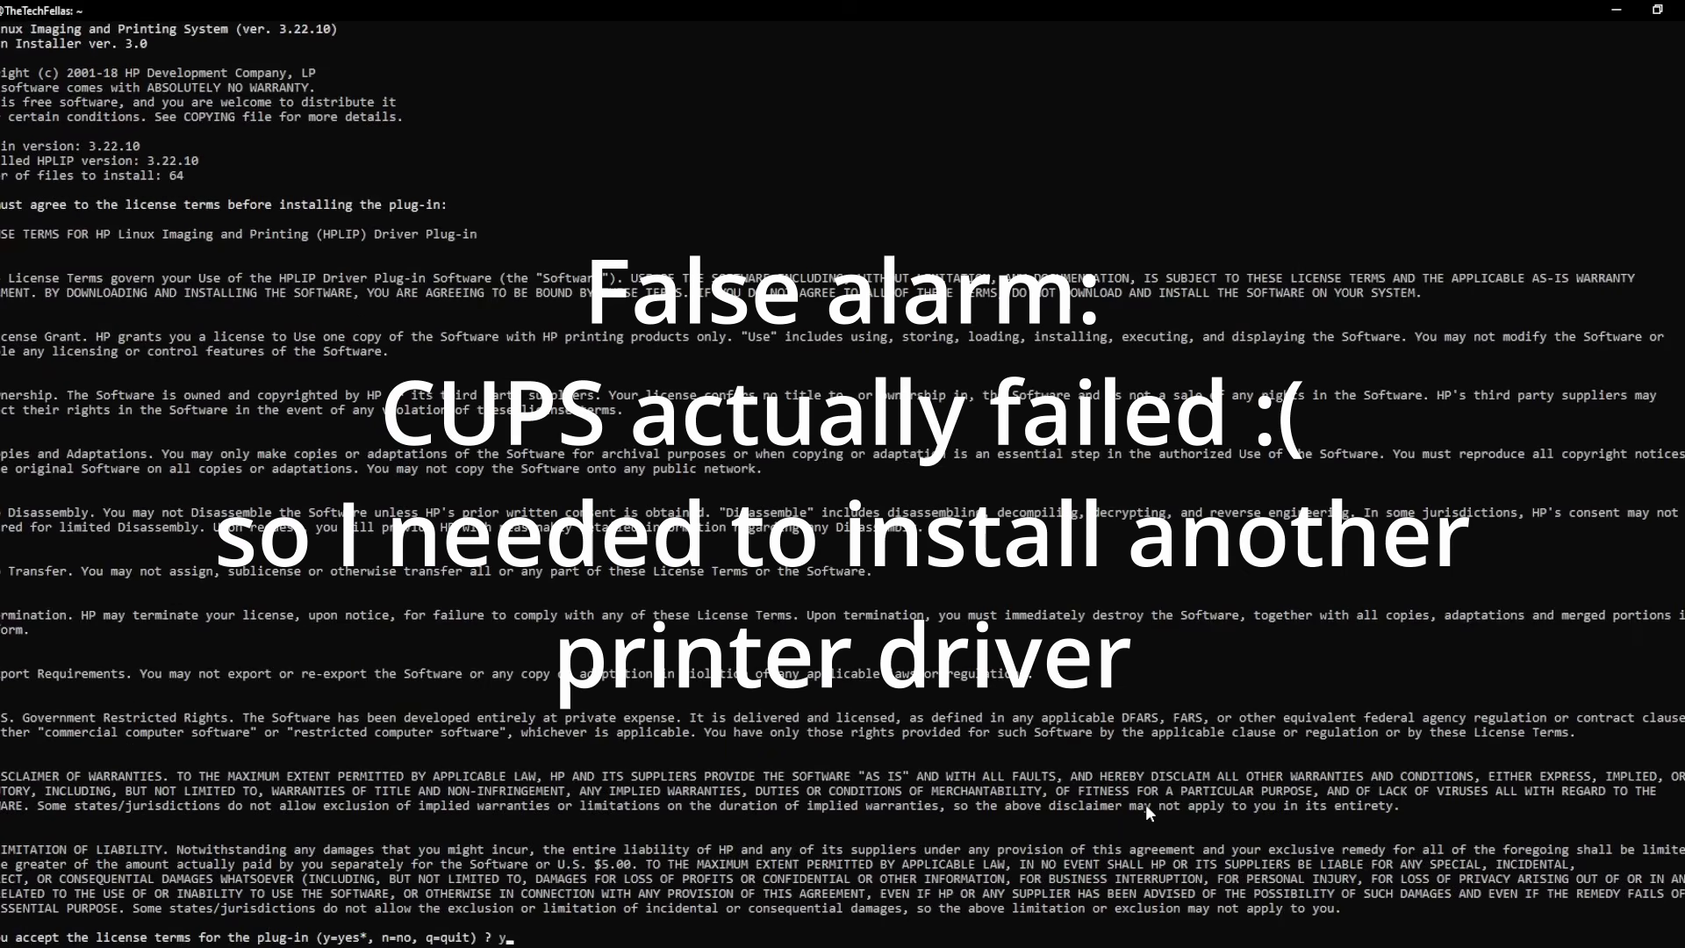
{"action": "key", "text": "Return"}
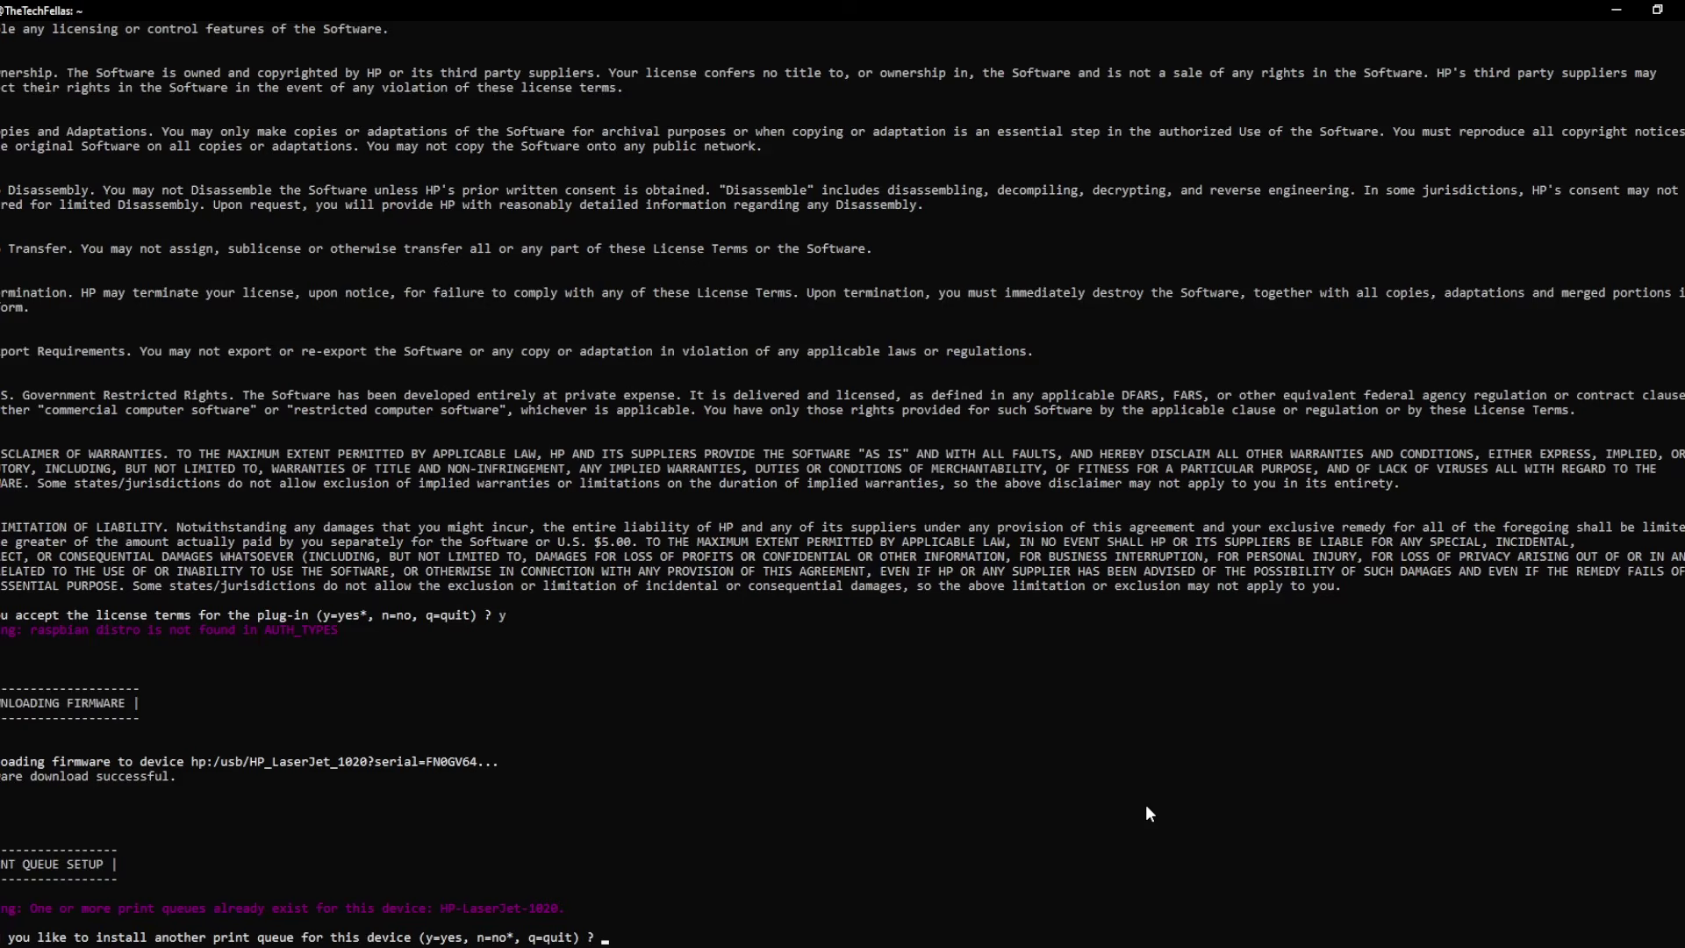
{"action": "type", "text": "n"}
{"action": "key", "text": "Return"}
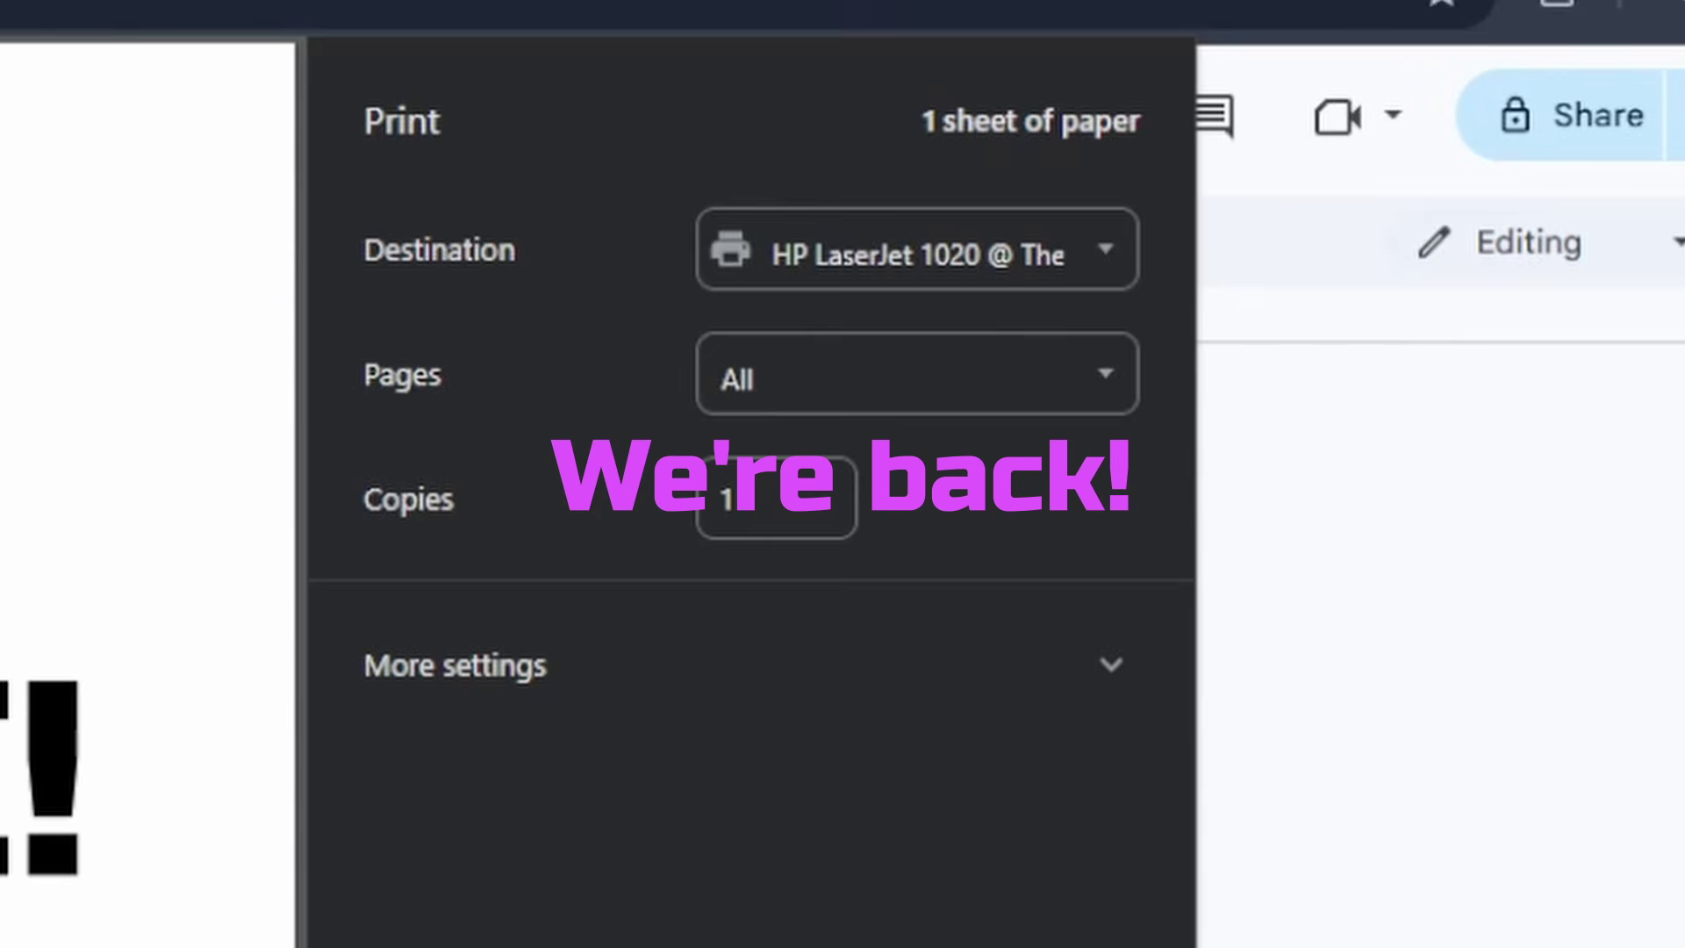
- Open the Destination list in the Google Docs print dialog to find HP LaserJet 1020
{"action": "left_click", "coordinate": [948, 265]}
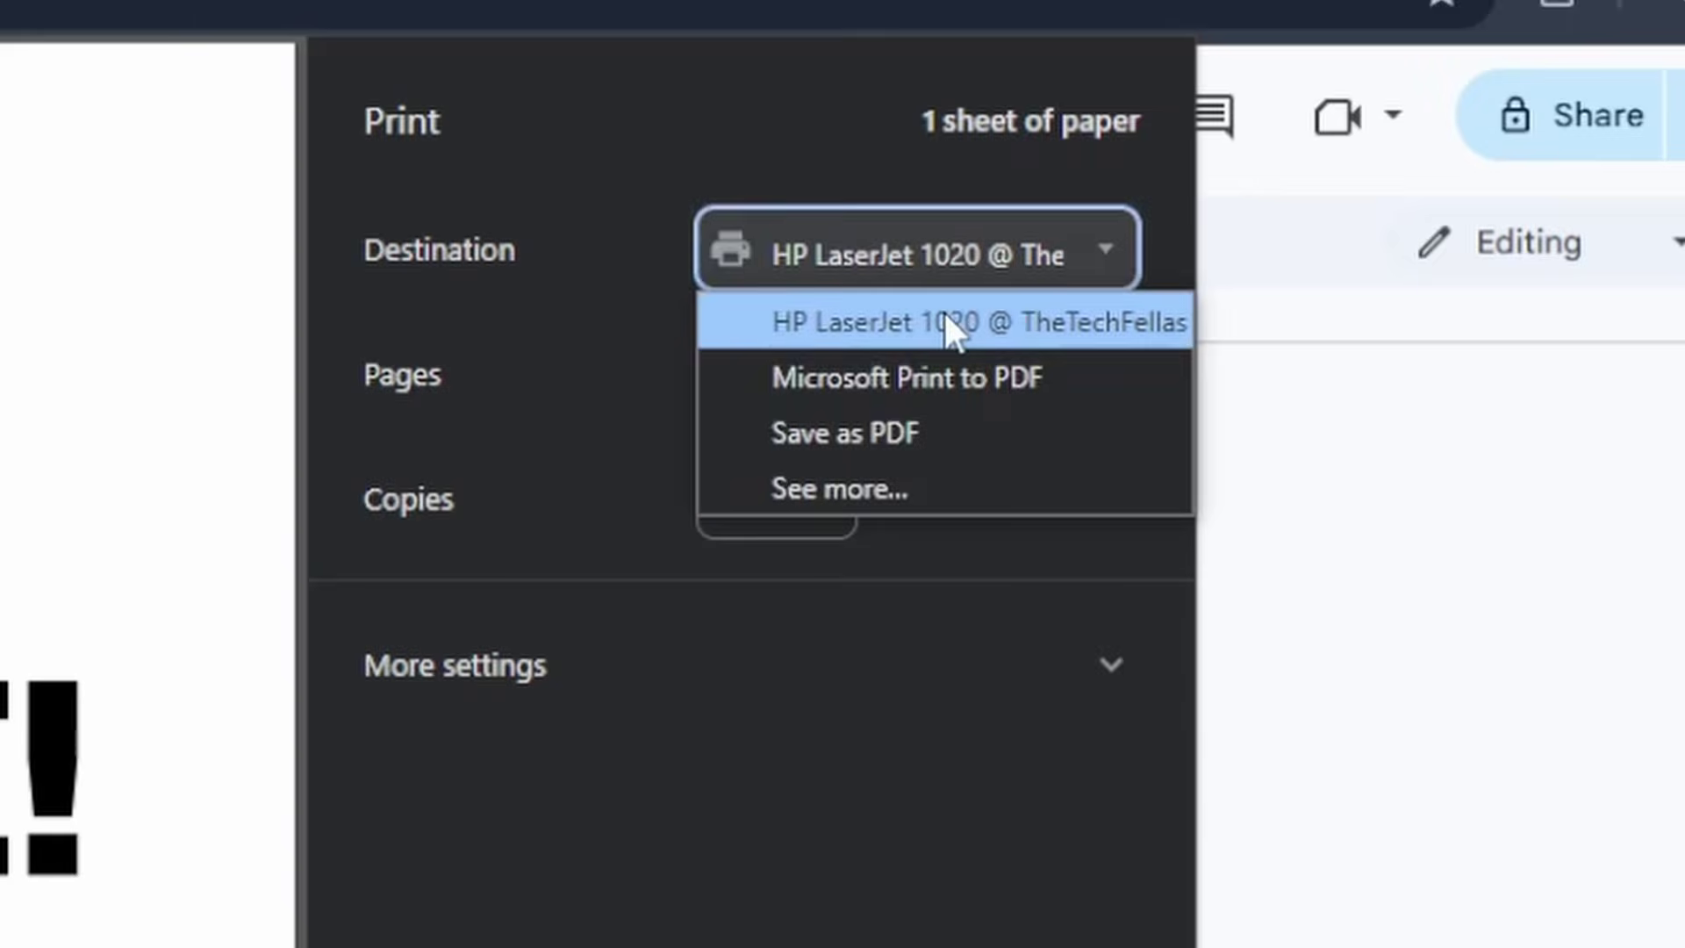